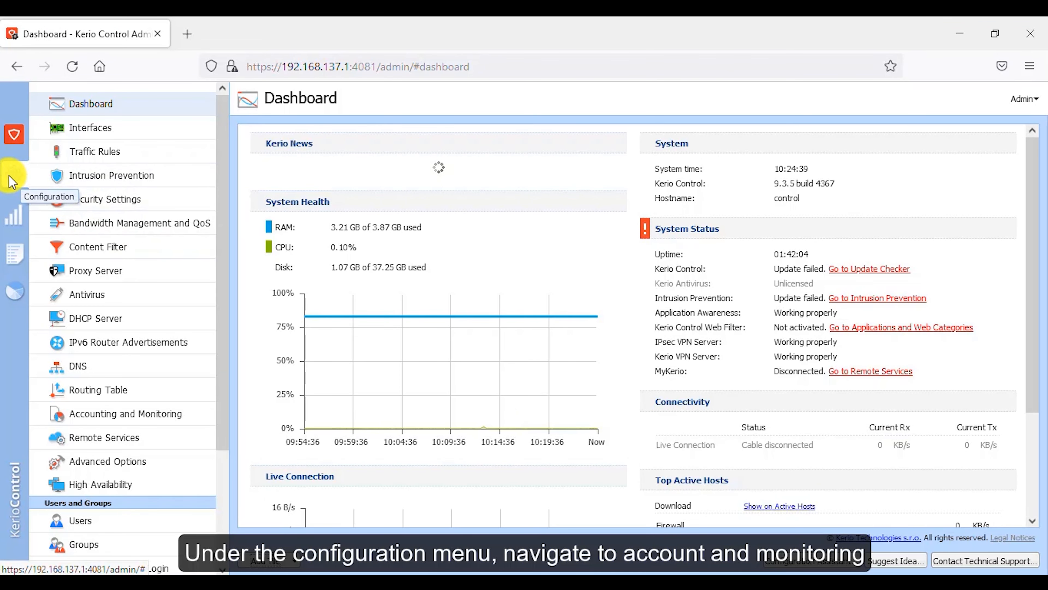
Step: Open Accounting and Monitoring and set statistics to be deleted when older than 12 months
left_click(130, 426)
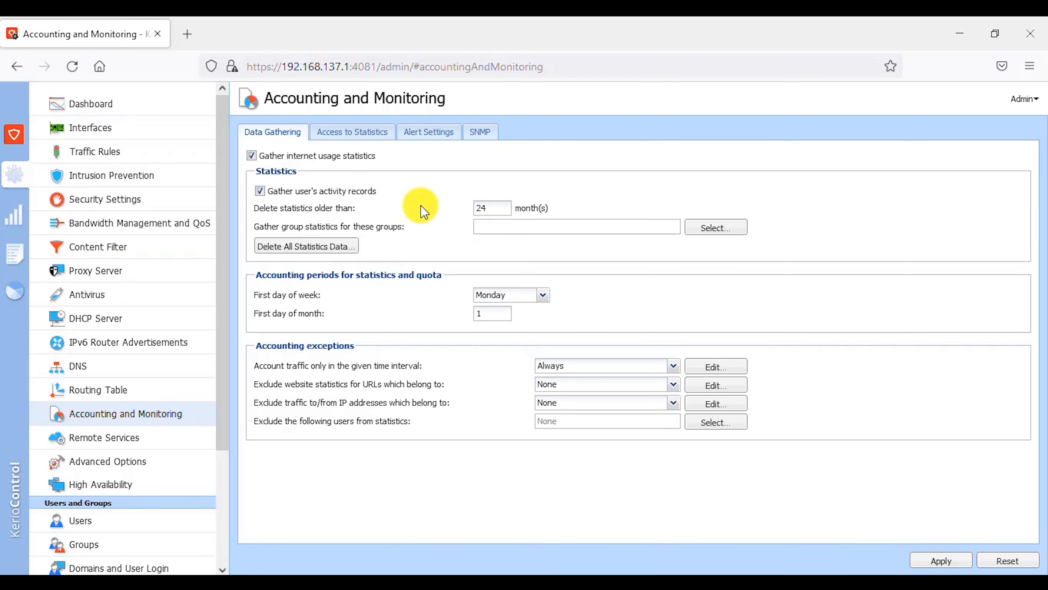
double_click(498, 209)
left_click(498, 210)
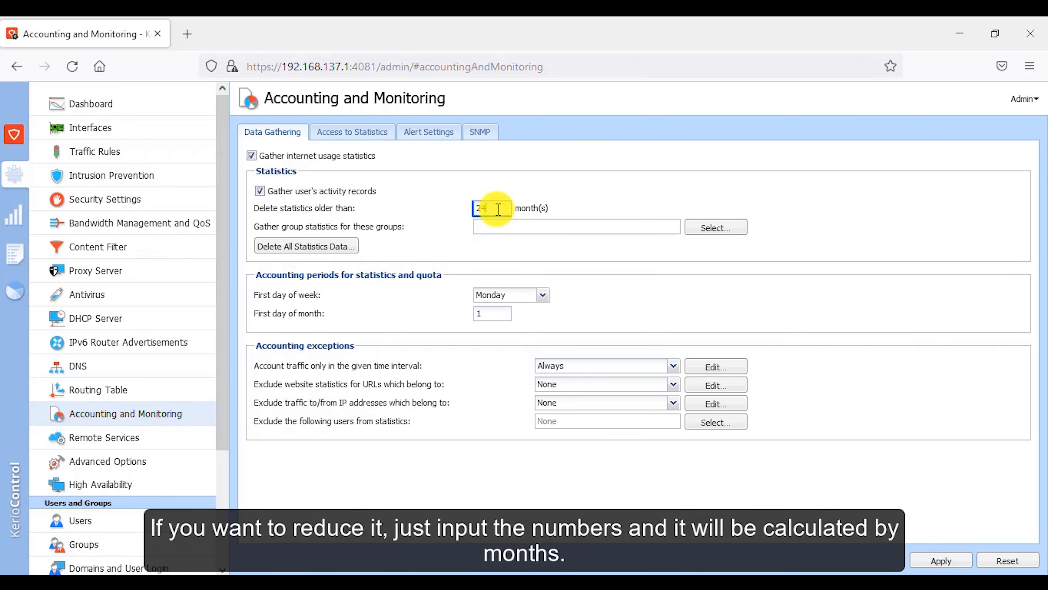
key("BackSpace")
type("12")
key("Tab")
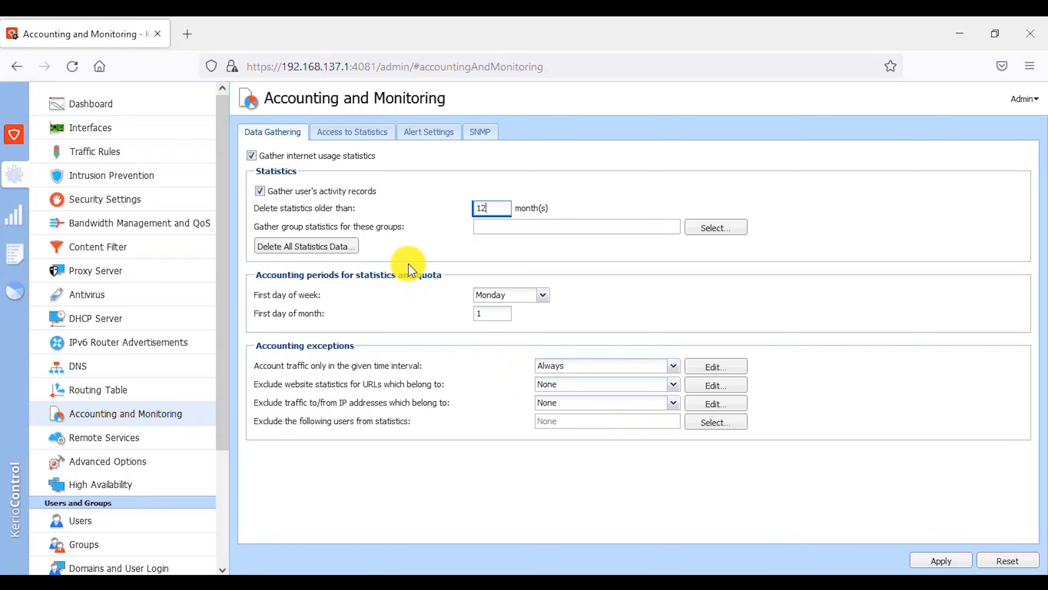
Step: Gather group statistics for the Clients group
left_click(726, 232)
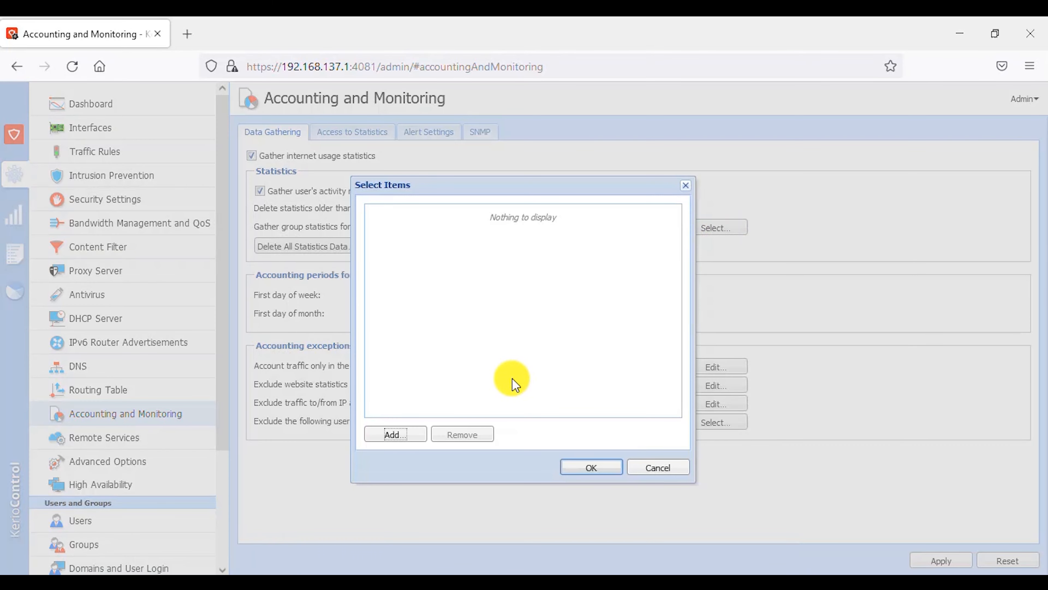
left_click(396, 435)
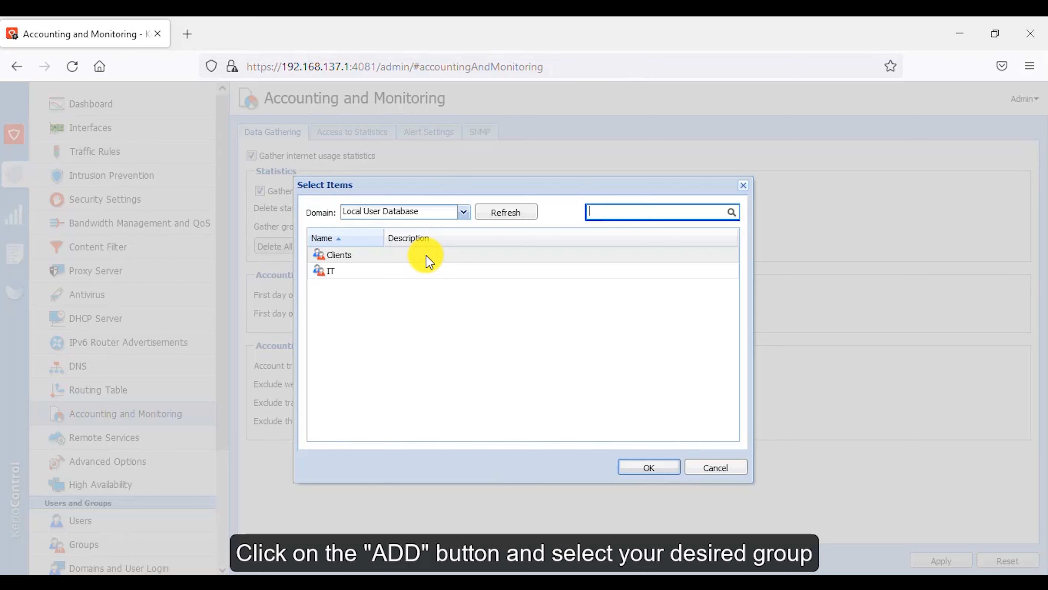
left_click(406, 271)
left_click(401, 257)
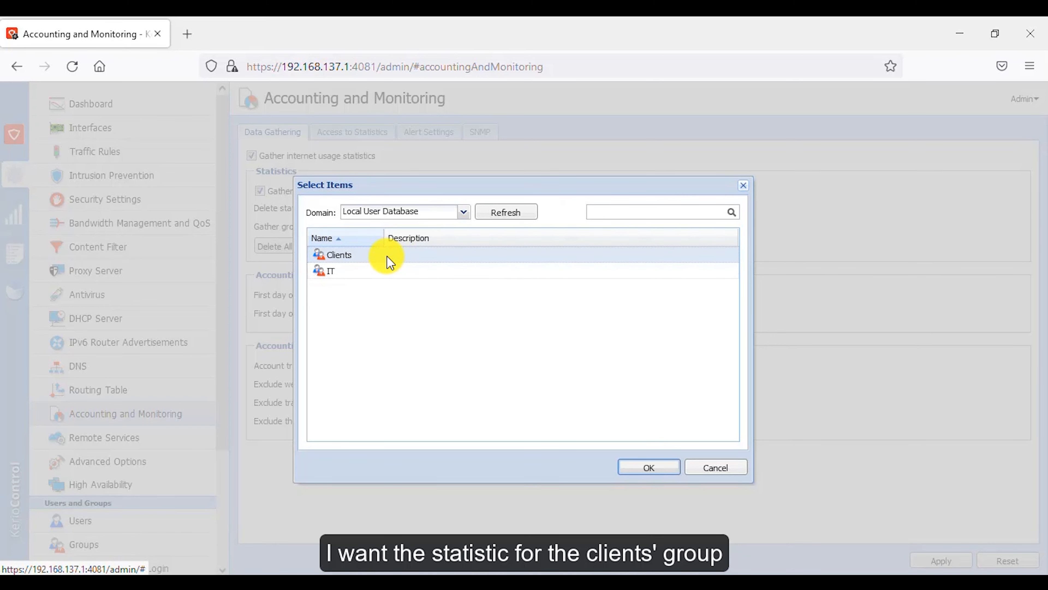
left_click(651, 467)
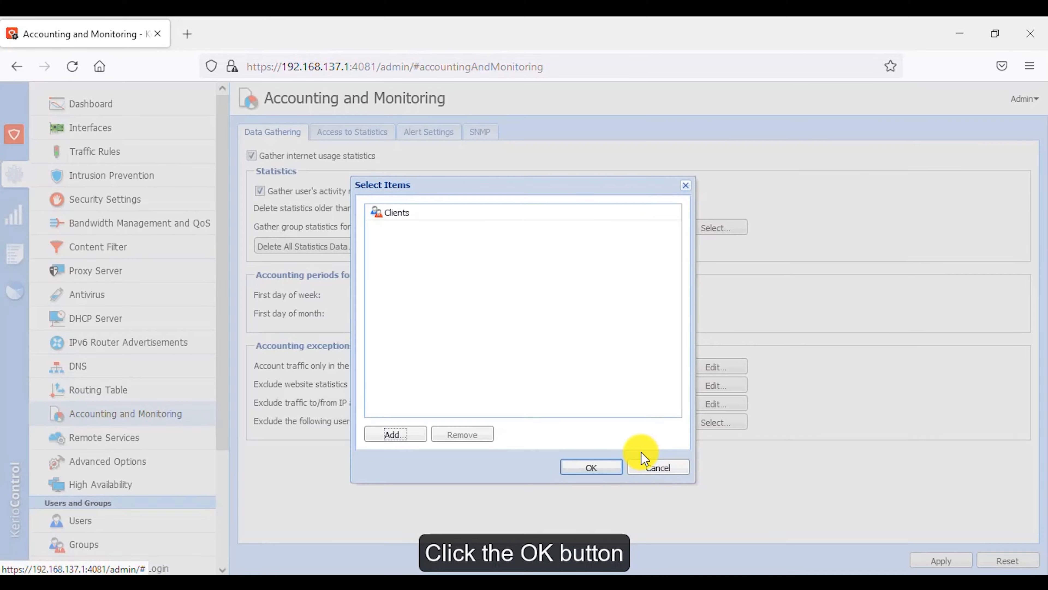
left_click(596, 469)
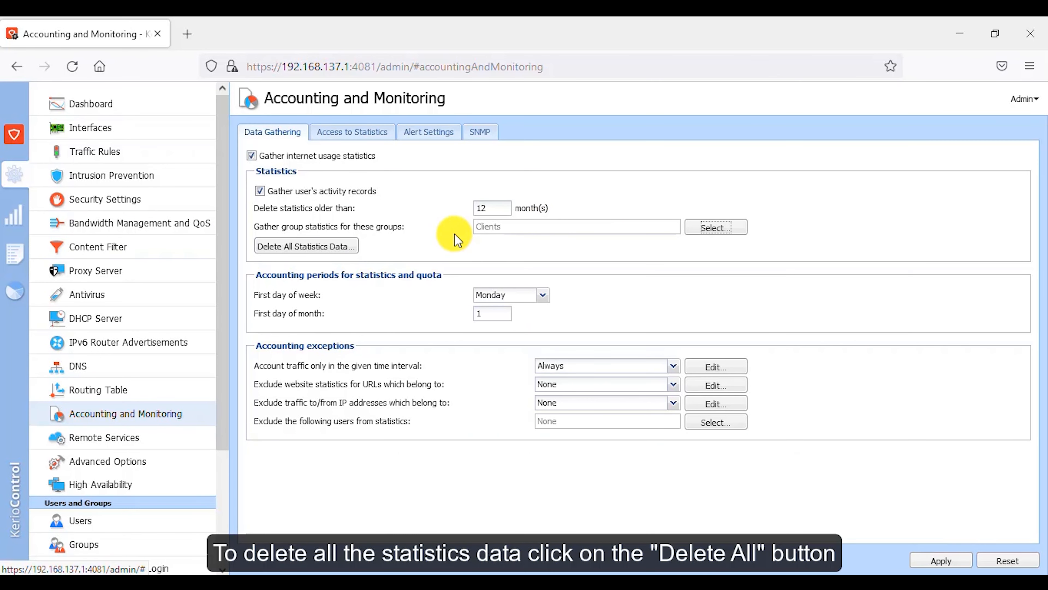
Step: Delete all statistics data and confirm the deletion
left_click(326, 247)
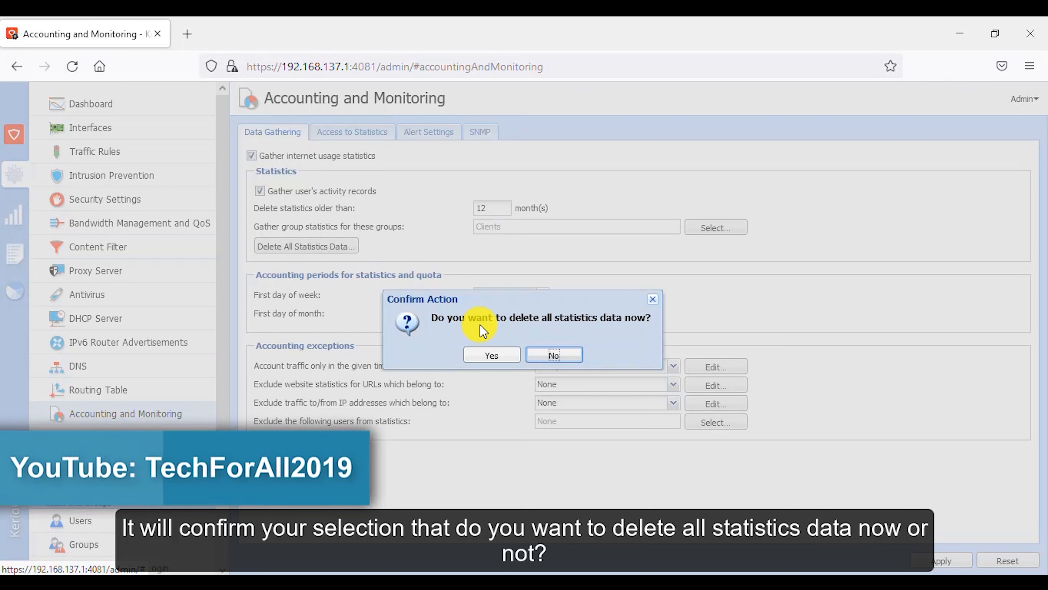
left_click(495, 356)
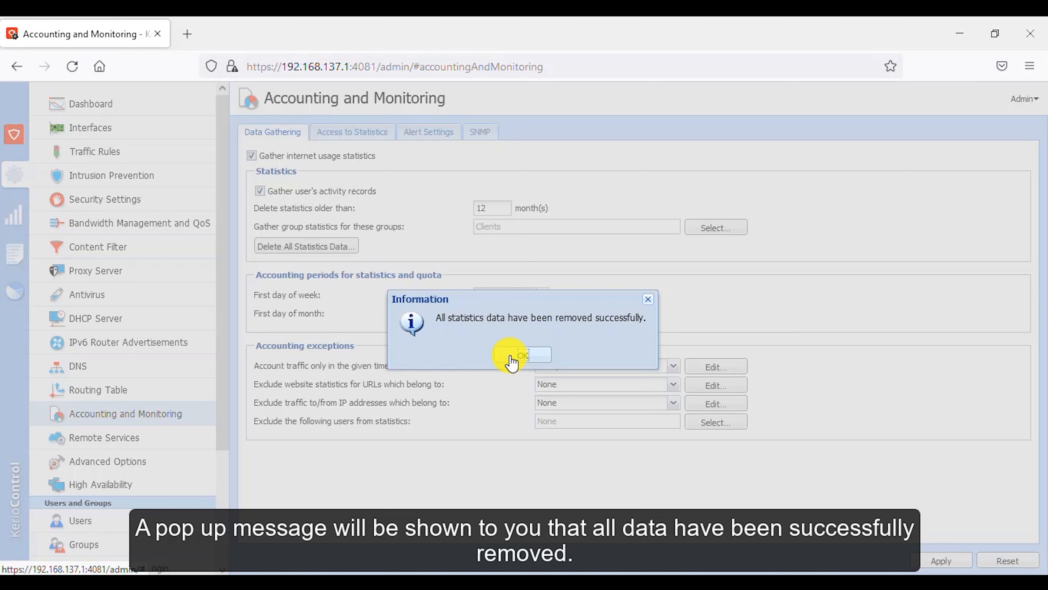
left_click(512, 356)
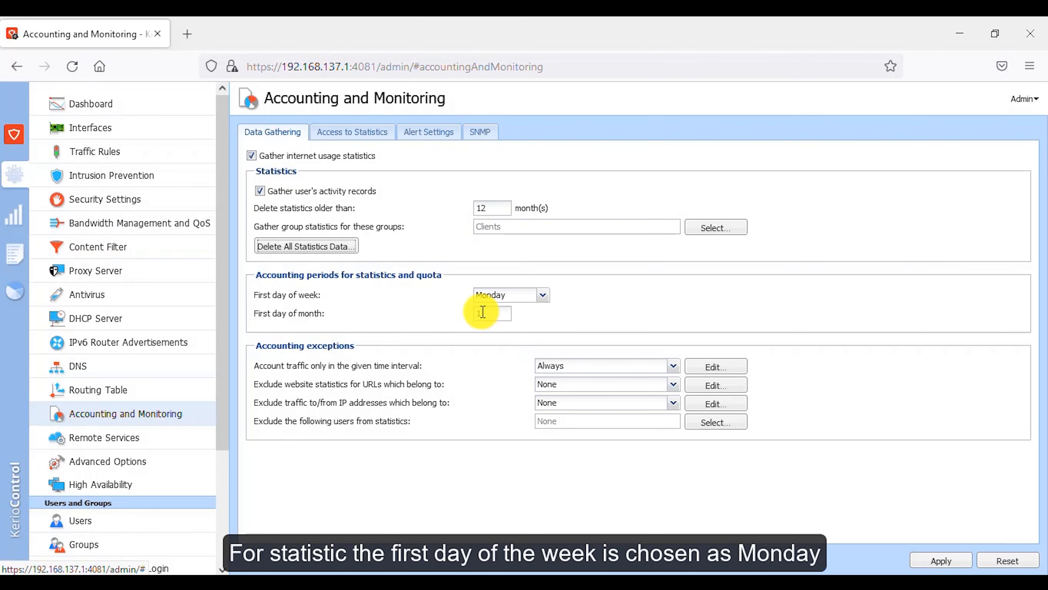
Step: Set the first day of the week for accounting periods to Saturday
left_click(525, 293)
left_click(525, 293)
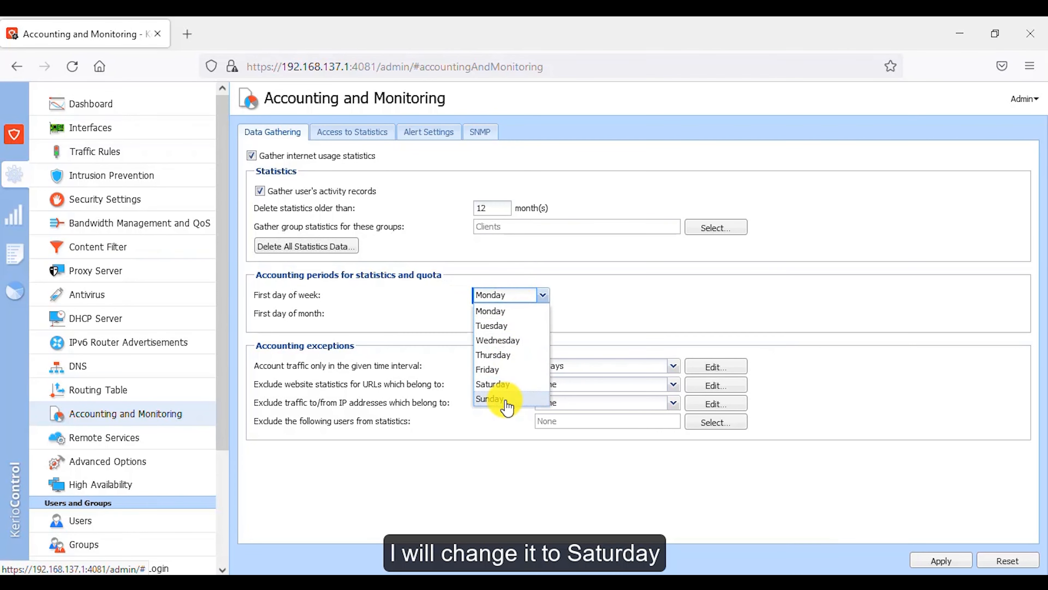
left_click(501, 386)
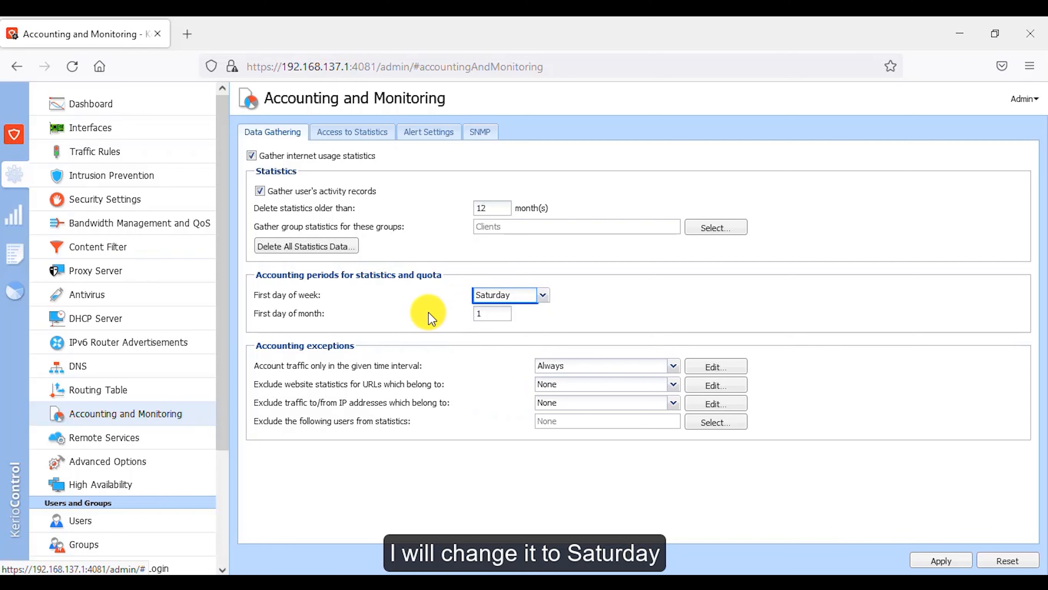
left_click(485, 314)
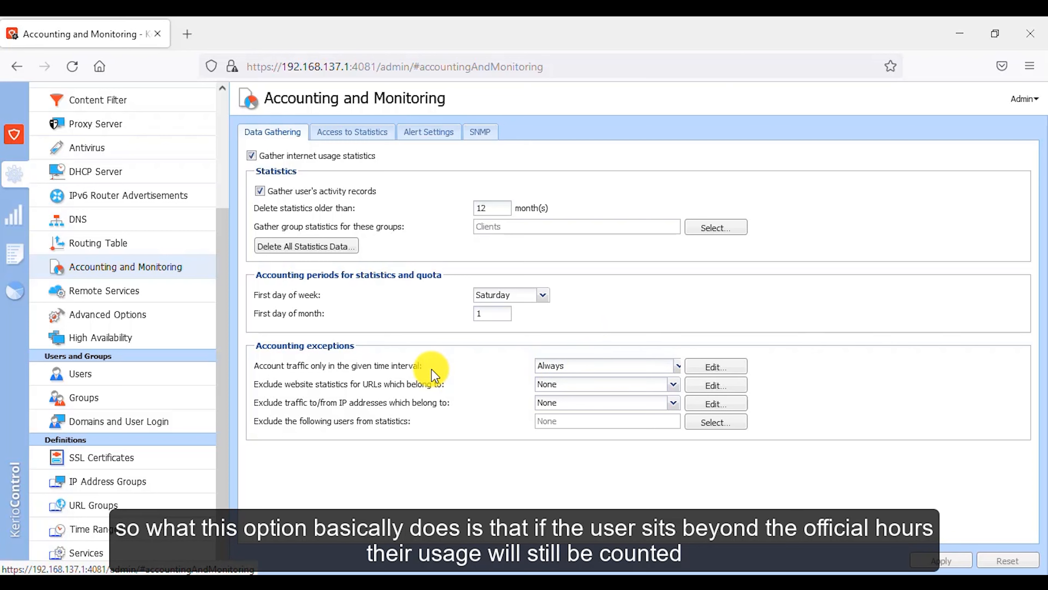
Step: Account traffic only during Official Hours and exclude website statistics for Java Updates URLs
left_click(573, 367)
left_click(584, 397)
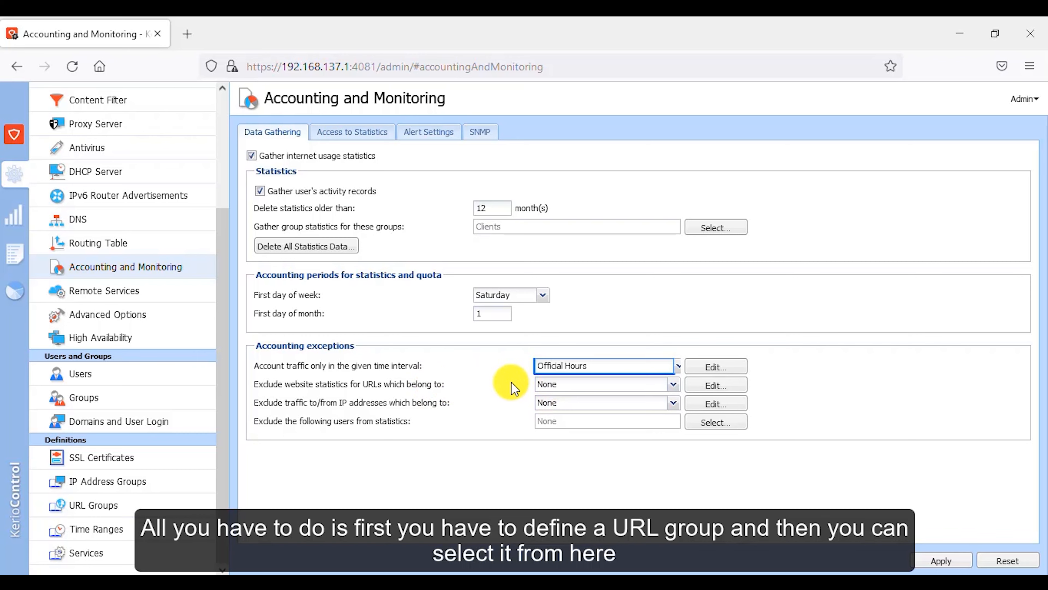
left_click(555, 384)
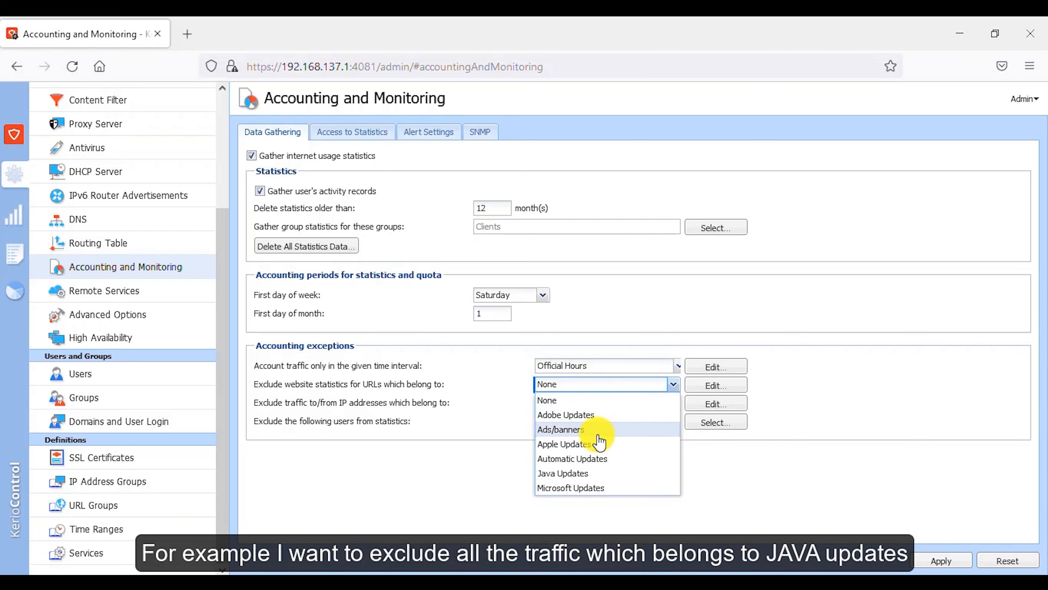
left_click(595, 475)
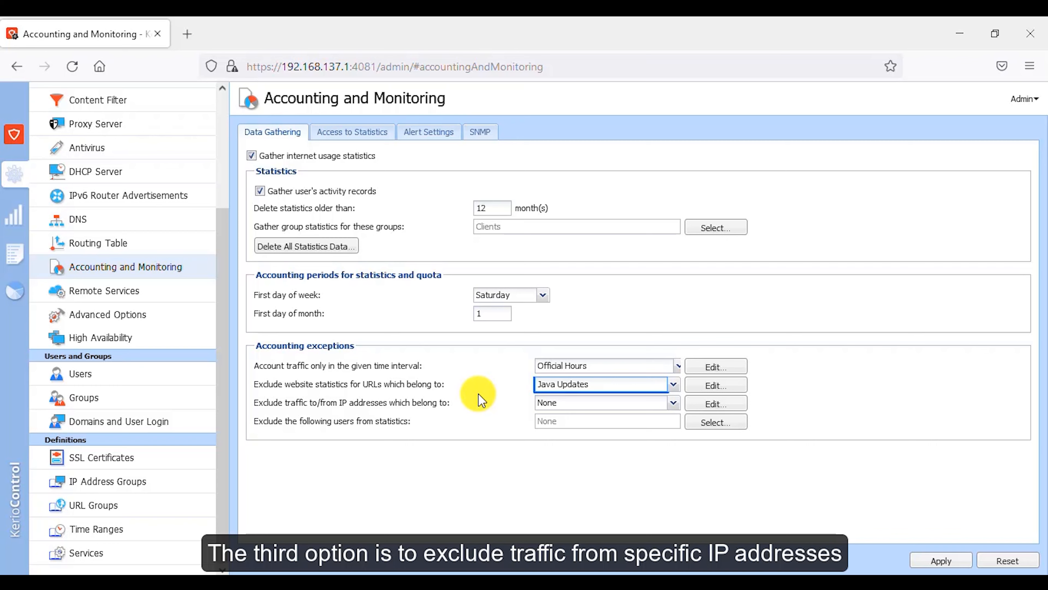
Step: Apply the accounting settings
left_click(552, 404)
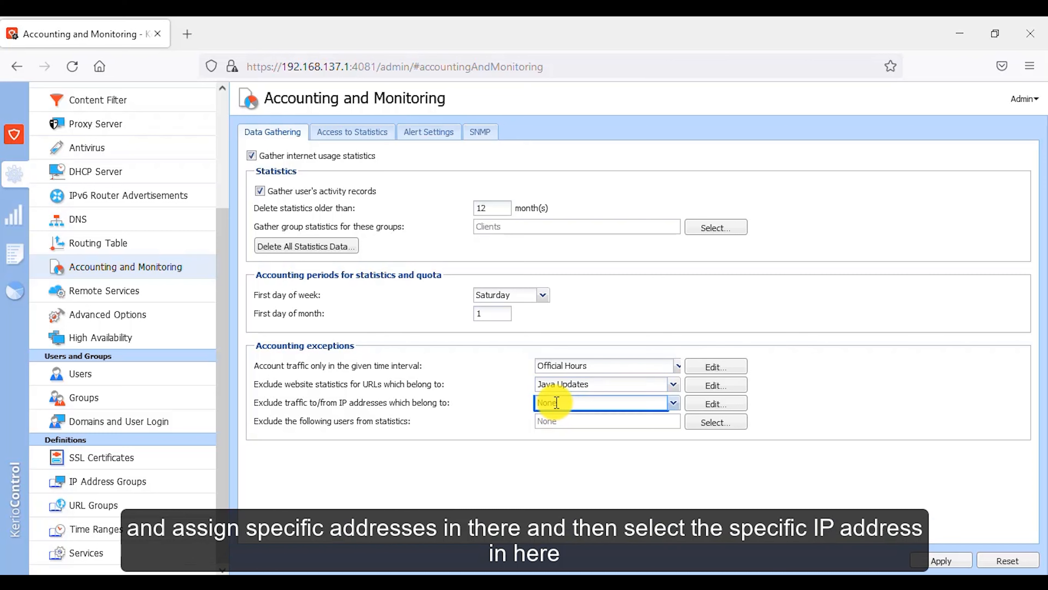
left_click(575, 403)
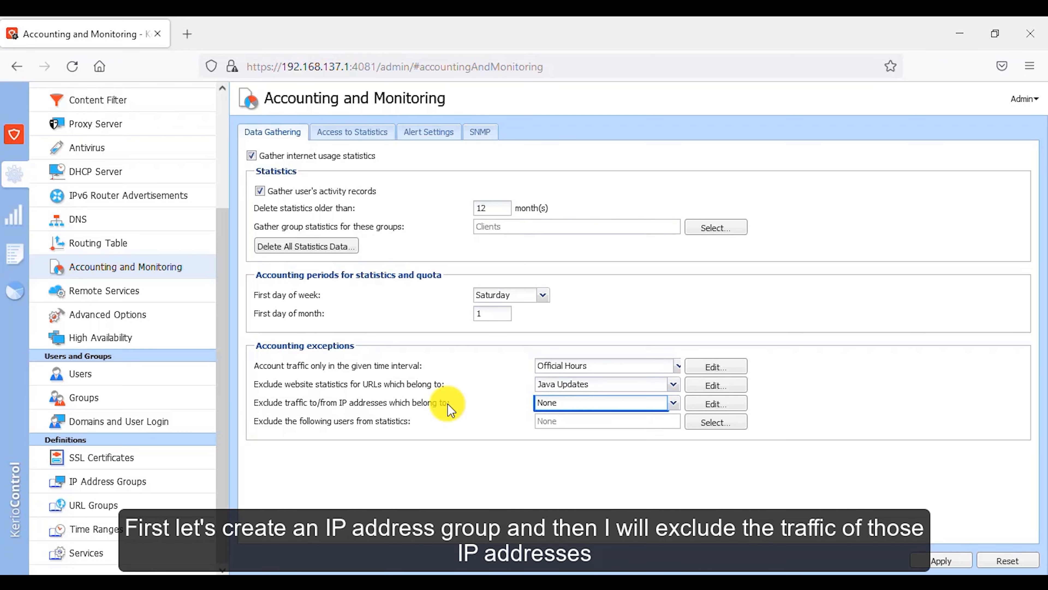
left_click(929, 560)
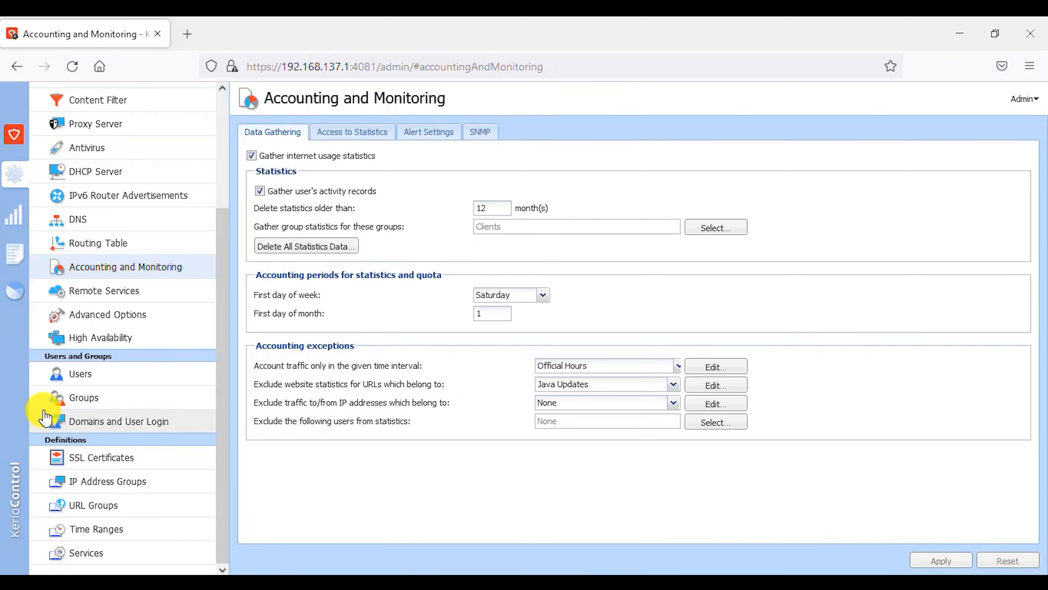
left_click(157, 481)
left_click(269, 561)
type("Social Media")
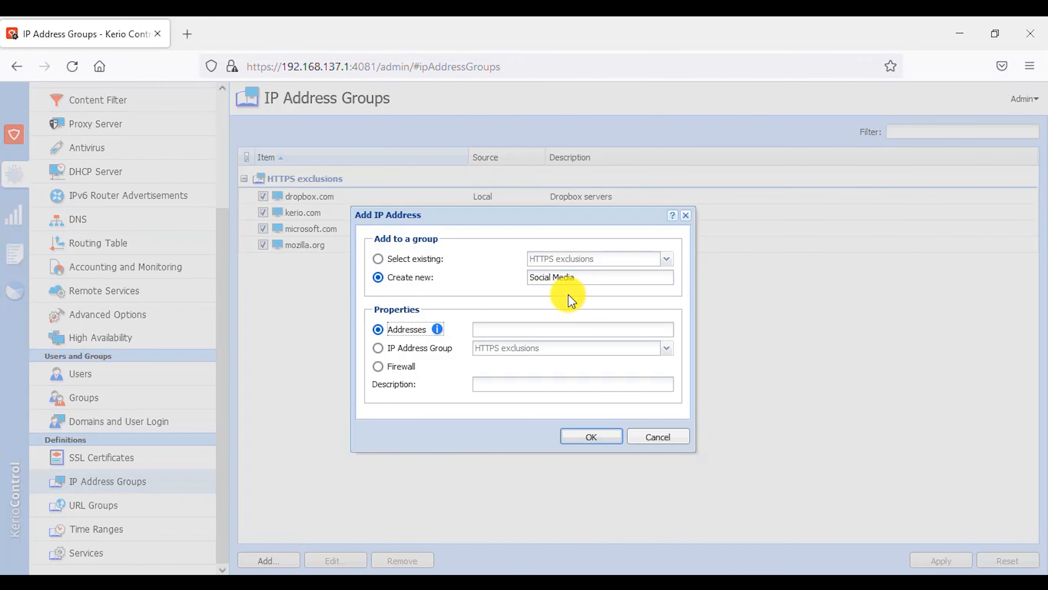
key("Tab")
type("www.facebook.com")
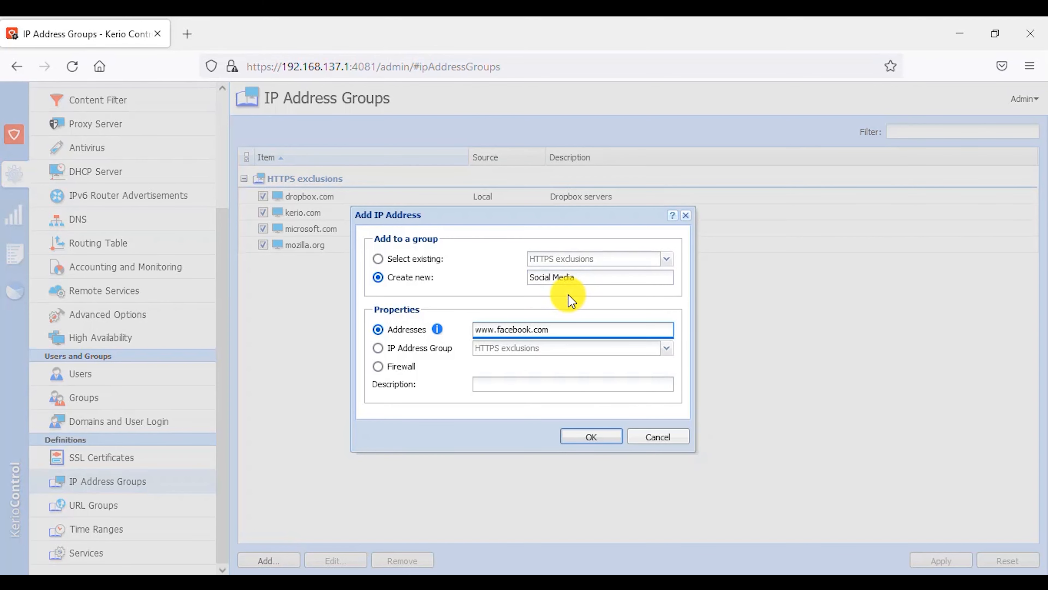
left_click(590, 436)
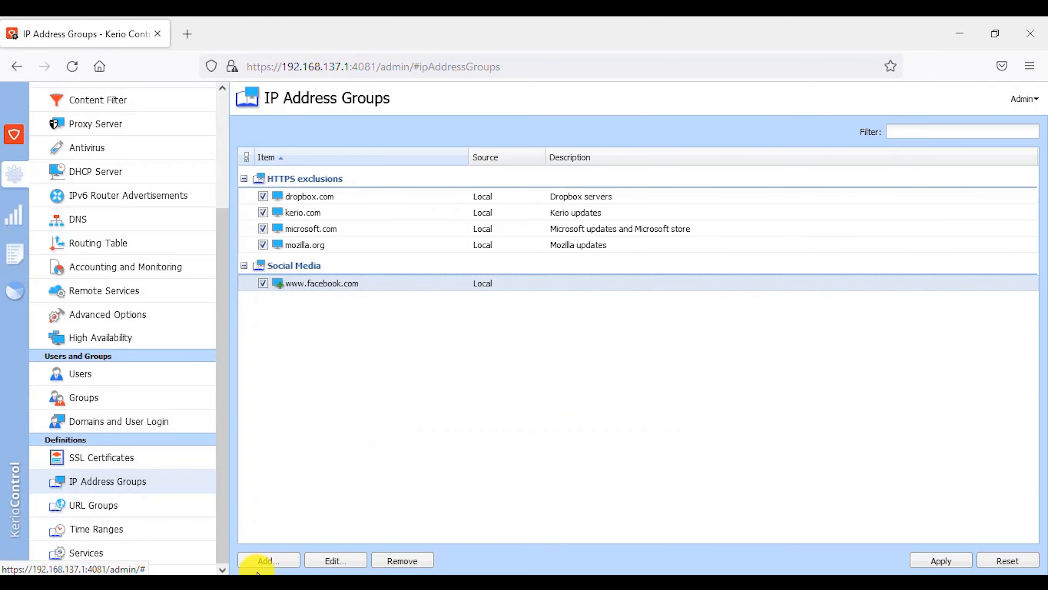
left_click(268, 560)
left_click(500, 330)
type("www.youtube.com")
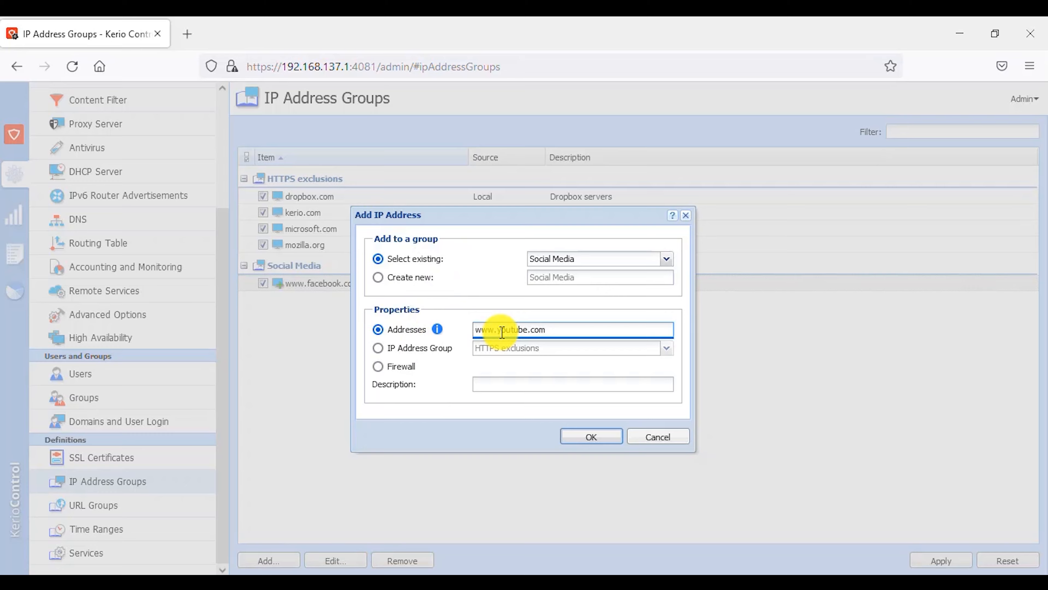
left_click(594, 436)
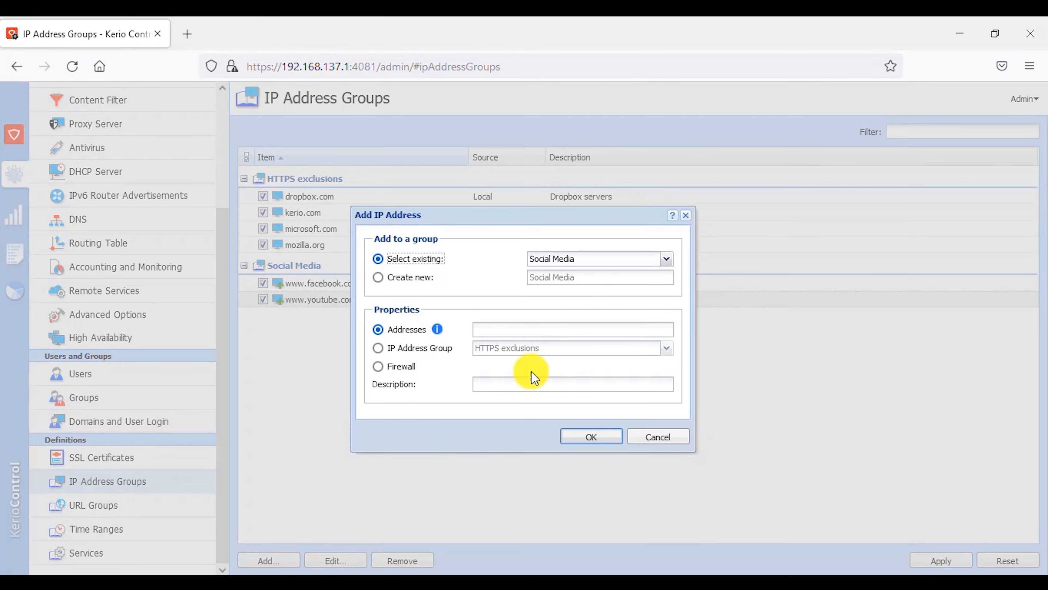
type("www.instagram.com")
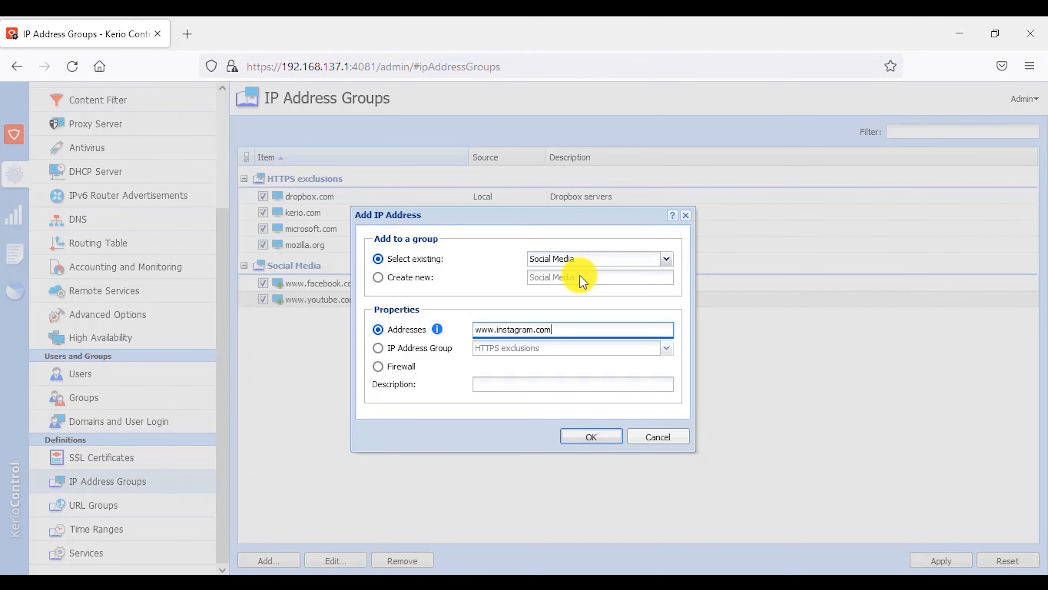
left_click(591, 437)
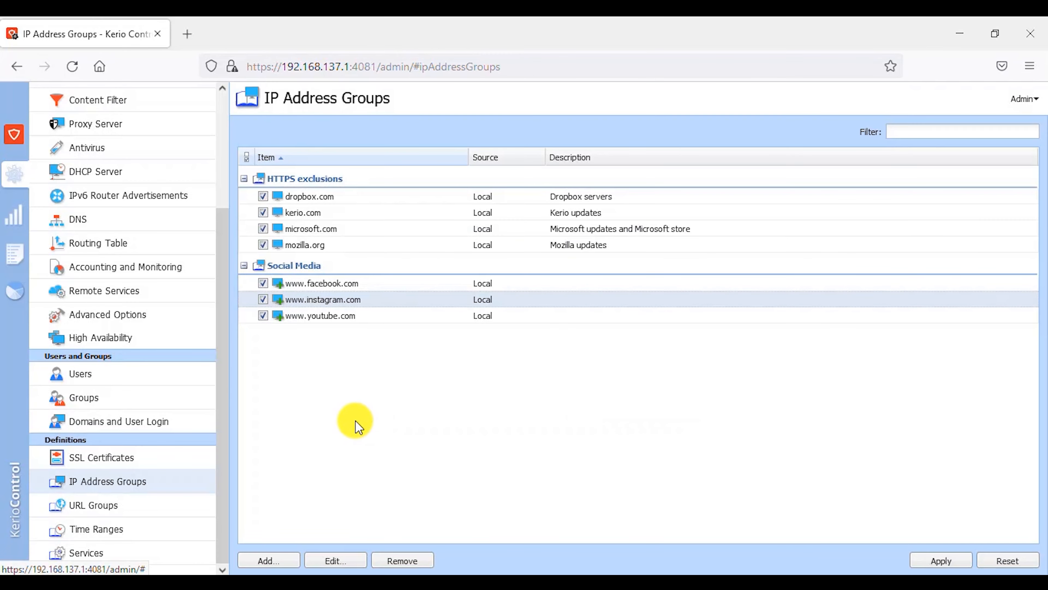
Step: Return to Accounting and Monitoring and exclude traffic to/from the Social Media IP address group
left_click(124, 267)
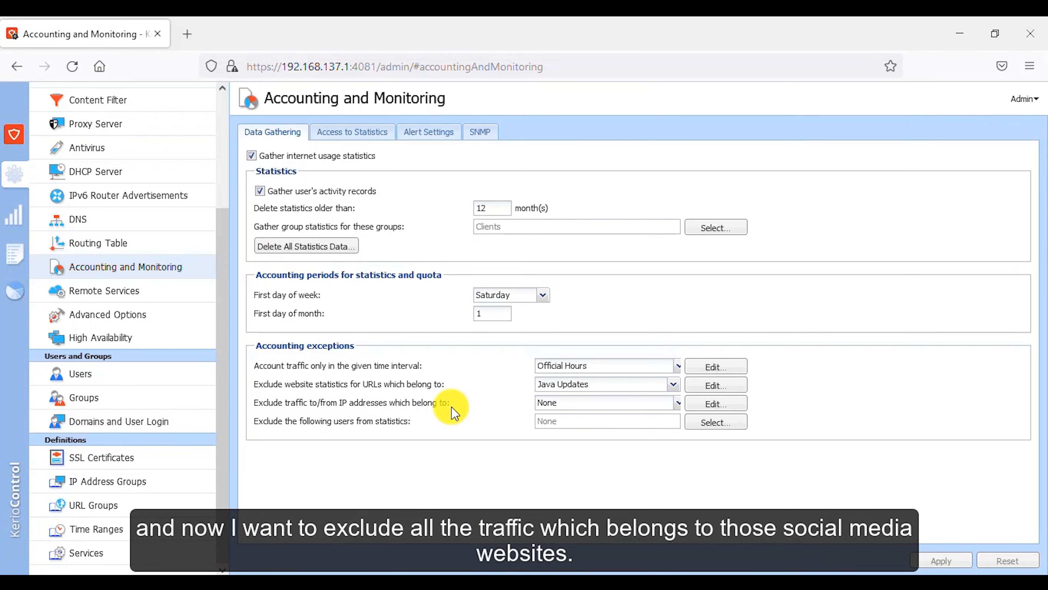
left_click(571, 404)
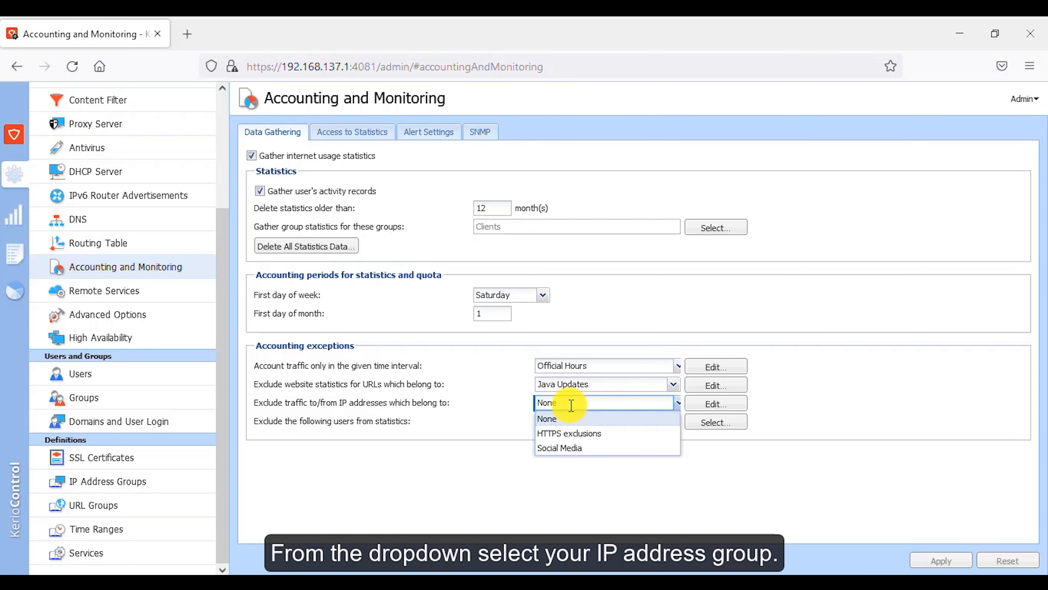
left_click(577, 451)
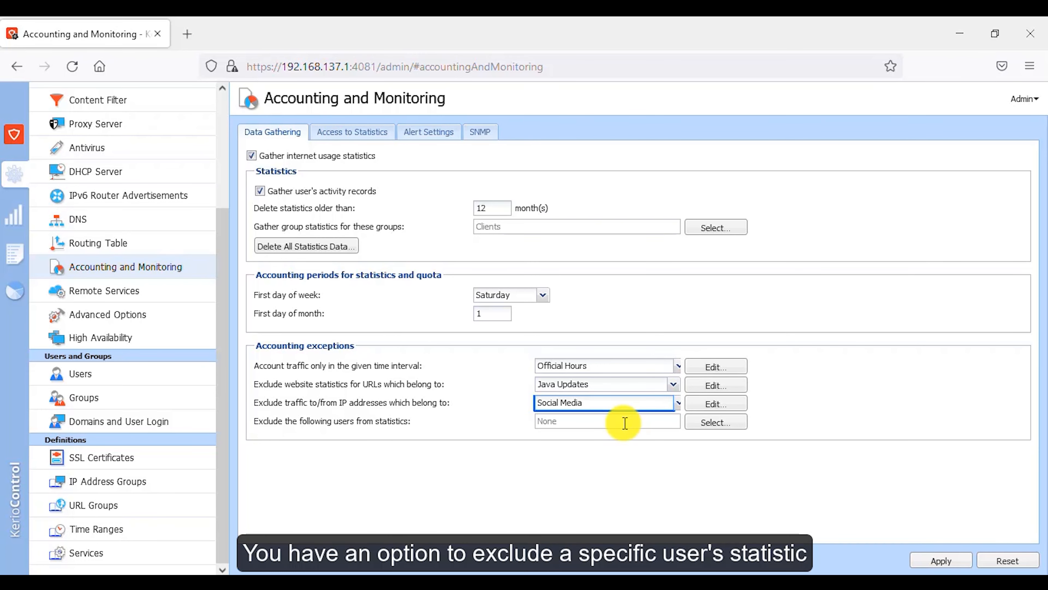
Step: Exclude the Admin user from statistics
left_click(714, 423)
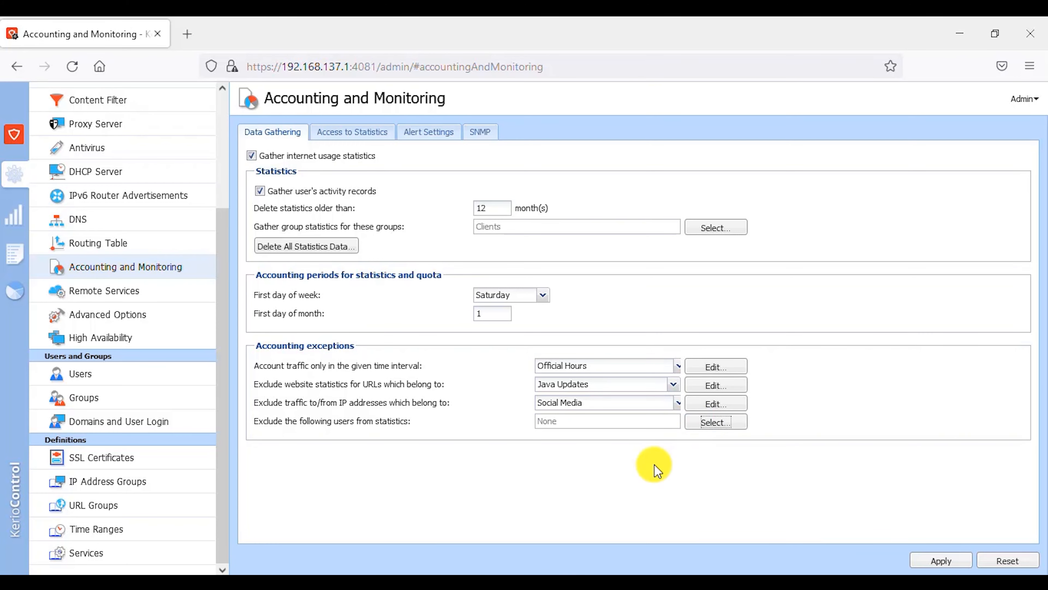
left_click(718, 423)
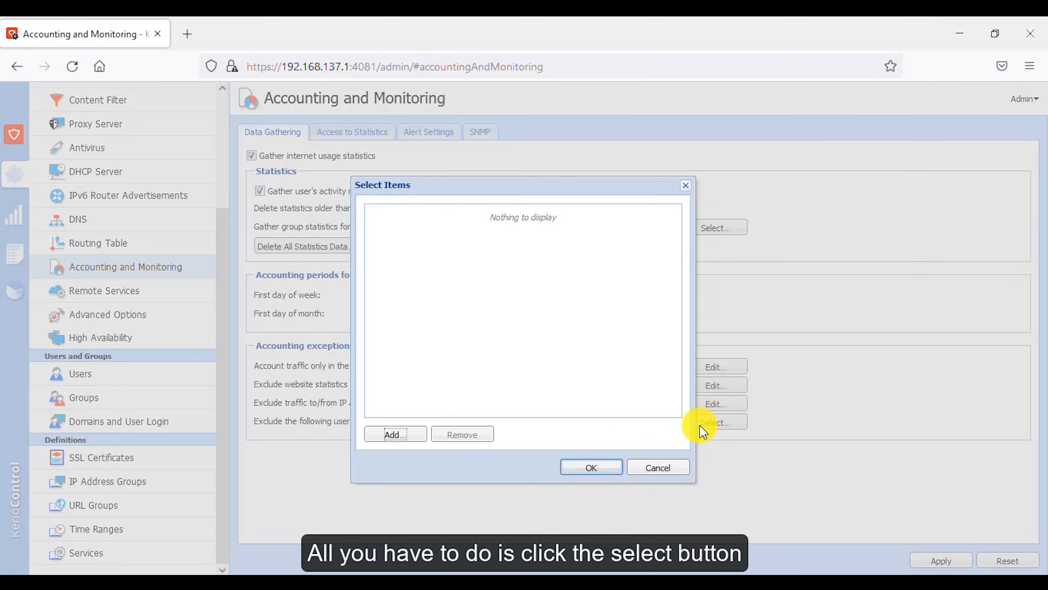
left_click(408, 438)
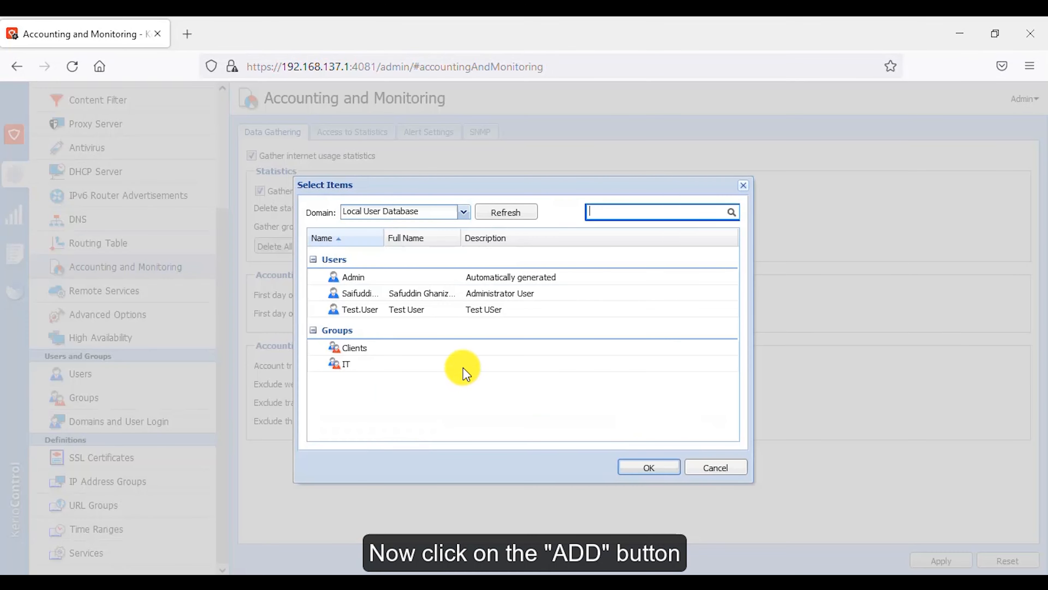
left_click(440, 315)
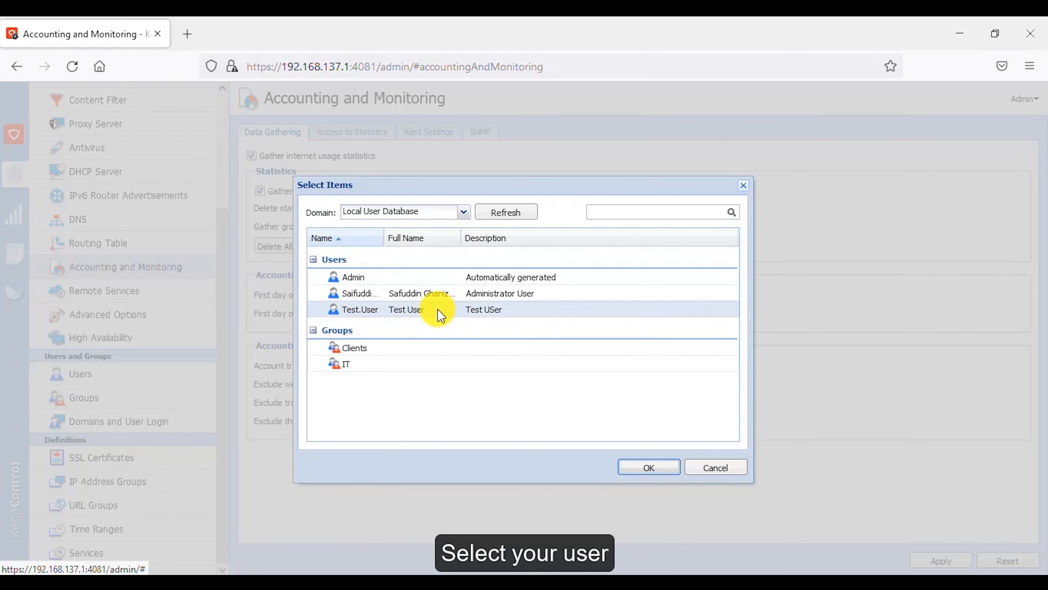
left_click(454, 279)
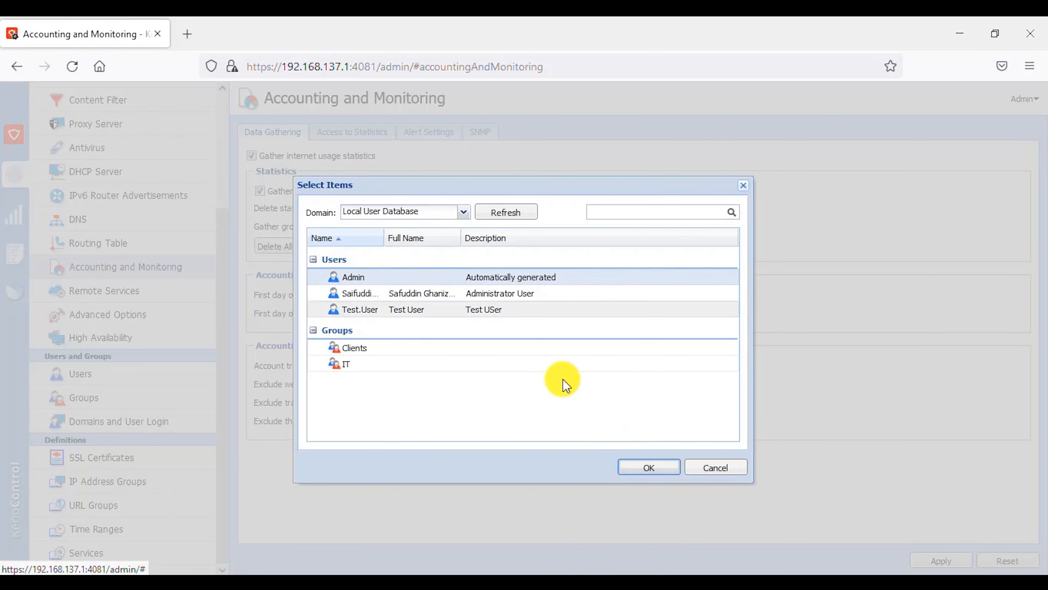
left_click(648, 467)
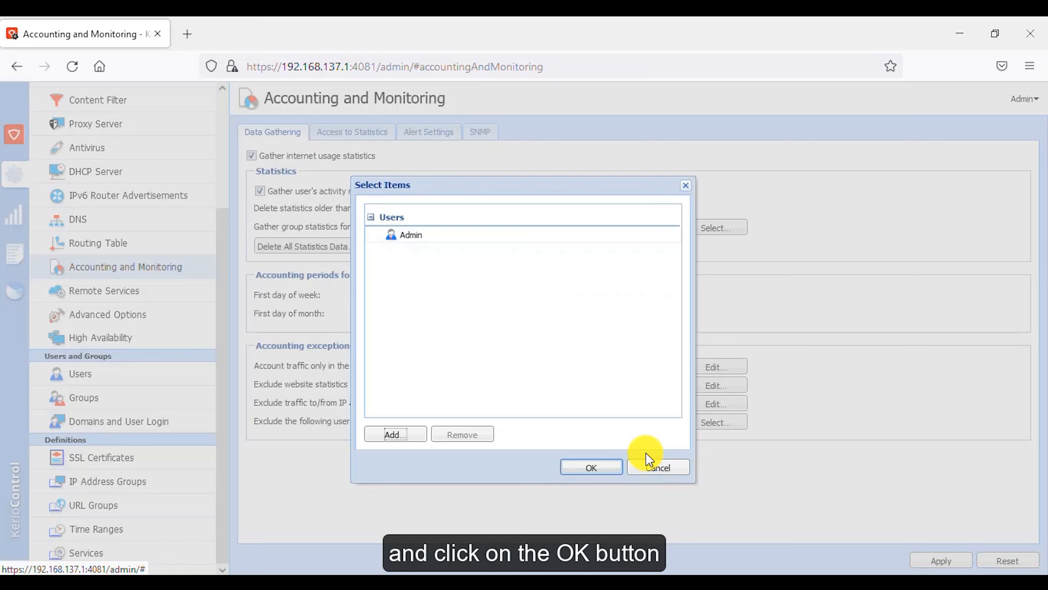
left_click(602, 468)
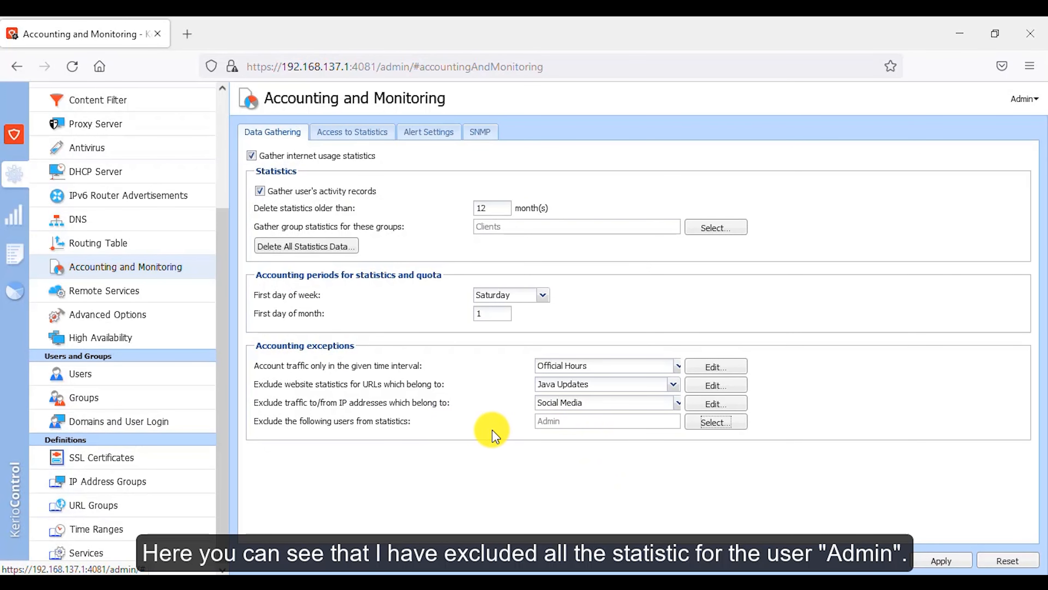
Step: Open the Access to Statistics settings and examine the user name format and default email report language options
double_click(545, 419)
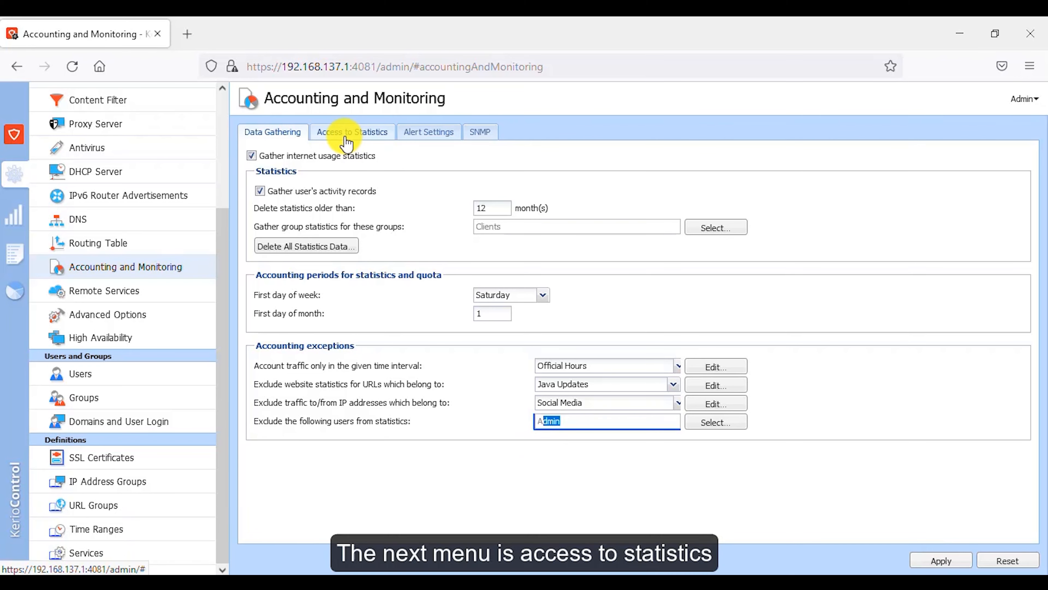
left_click(346, 144)
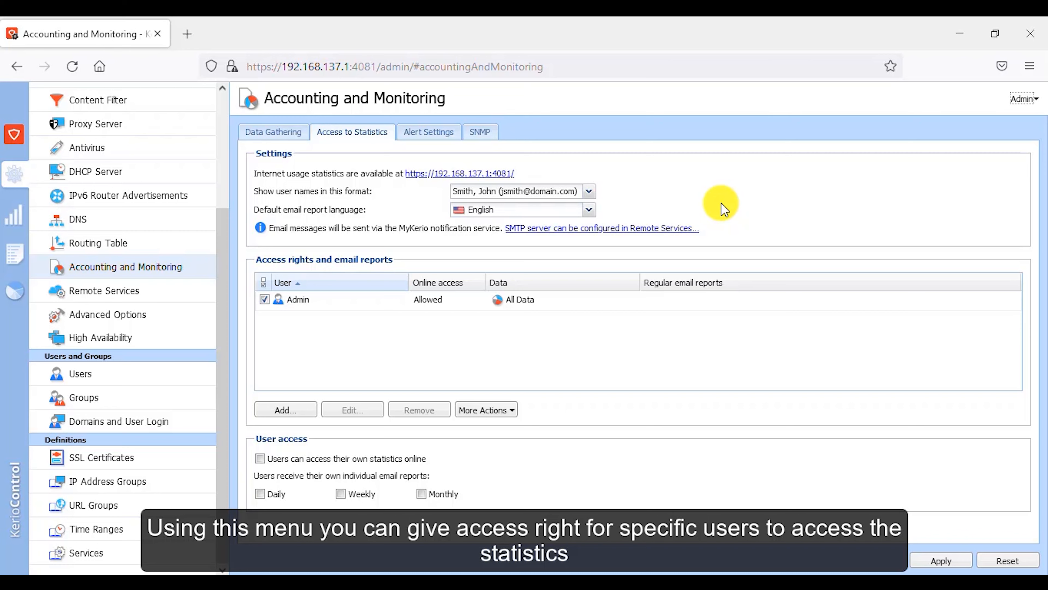
left_click(525, 194)
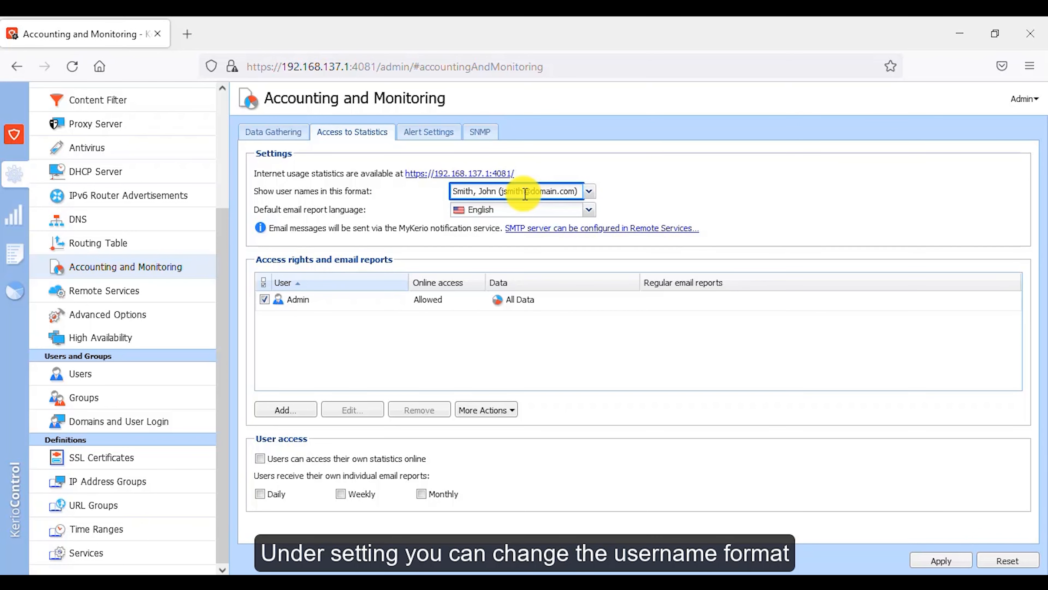
left_click(524, 194)
left_click(524, 194)
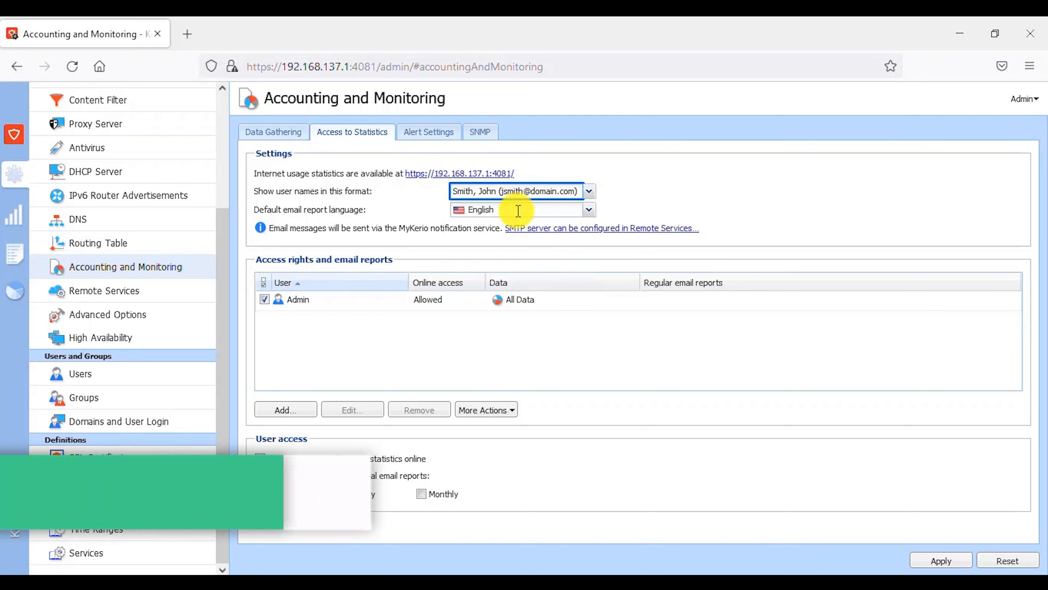
left_click(516, 210)
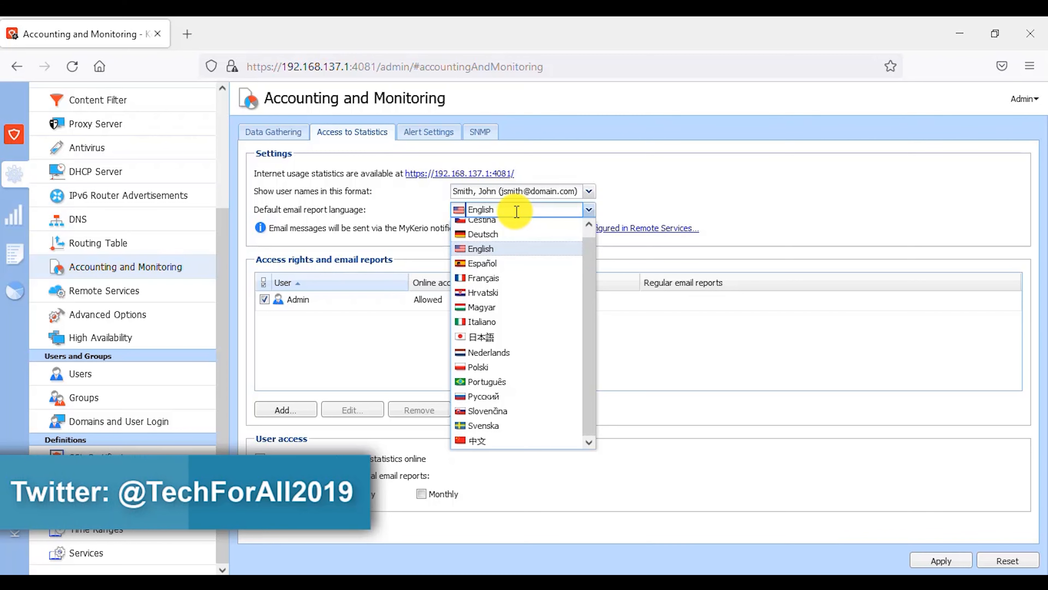
left_click(516, 211)
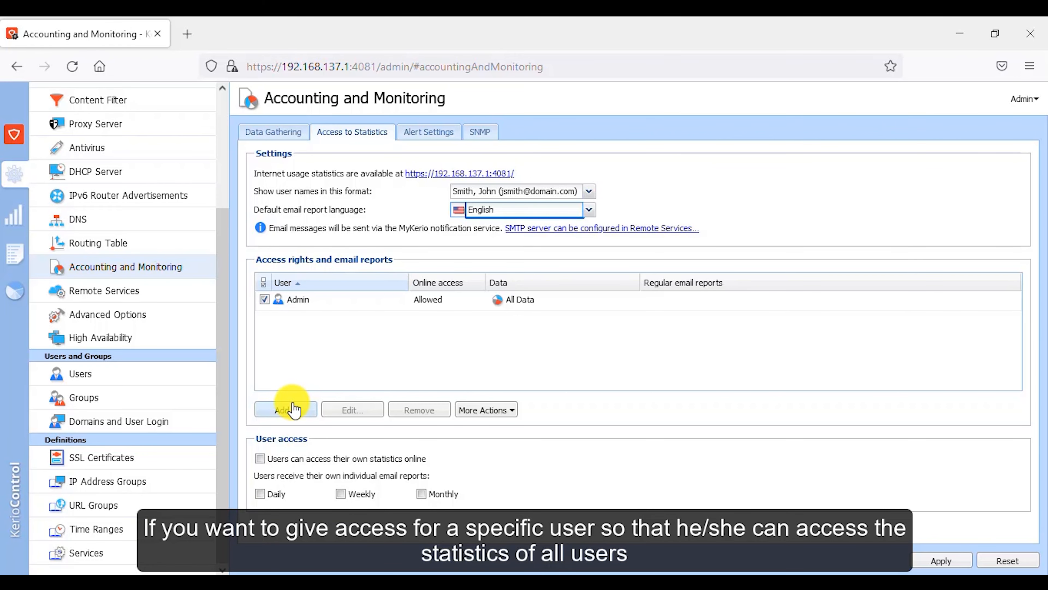
Step: Add a new access right for the administrator user account from the local user database
left_click(289, 408)
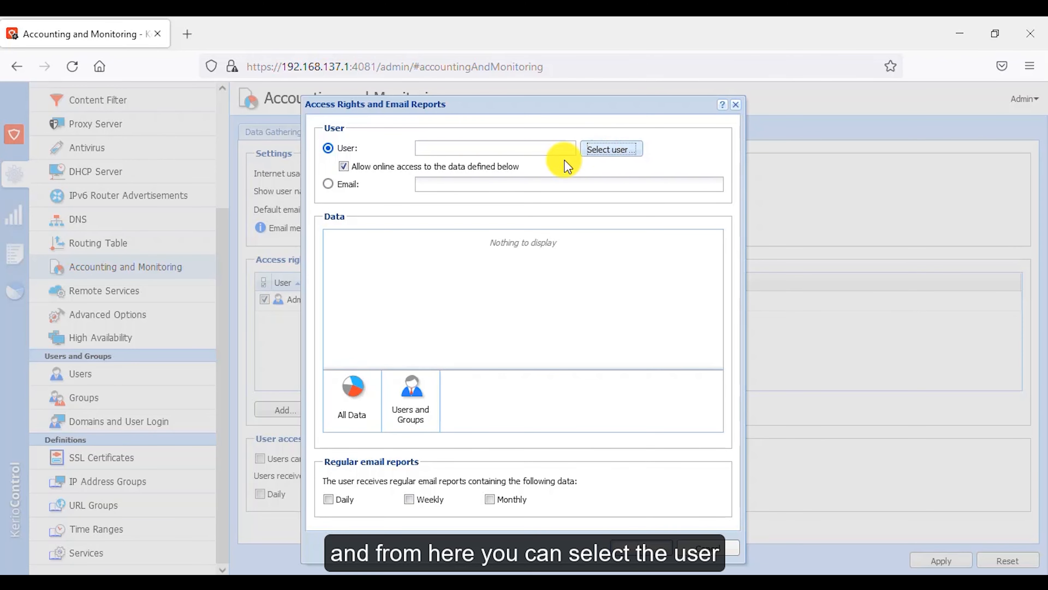
left_click(343, 184)
left_click(465, 183)
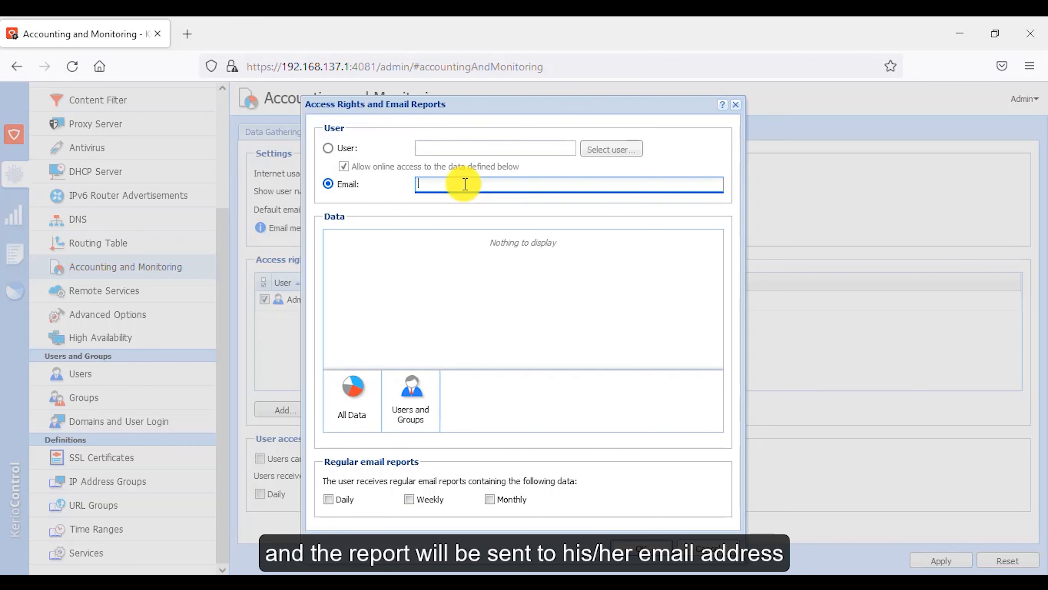
left_click(330, 149)
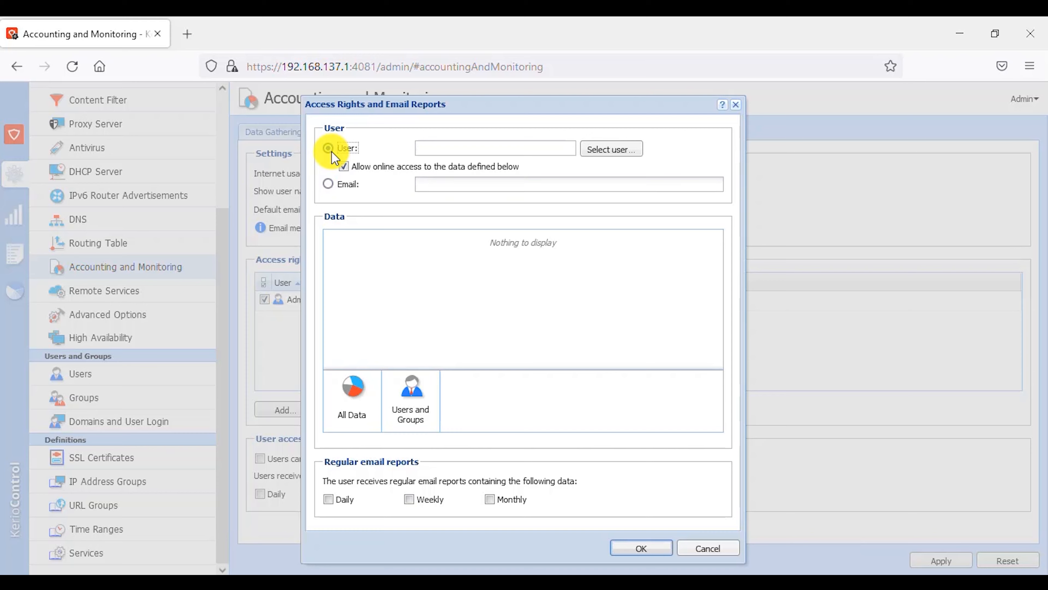
left_click(619, 152)
left_click(397, 294)
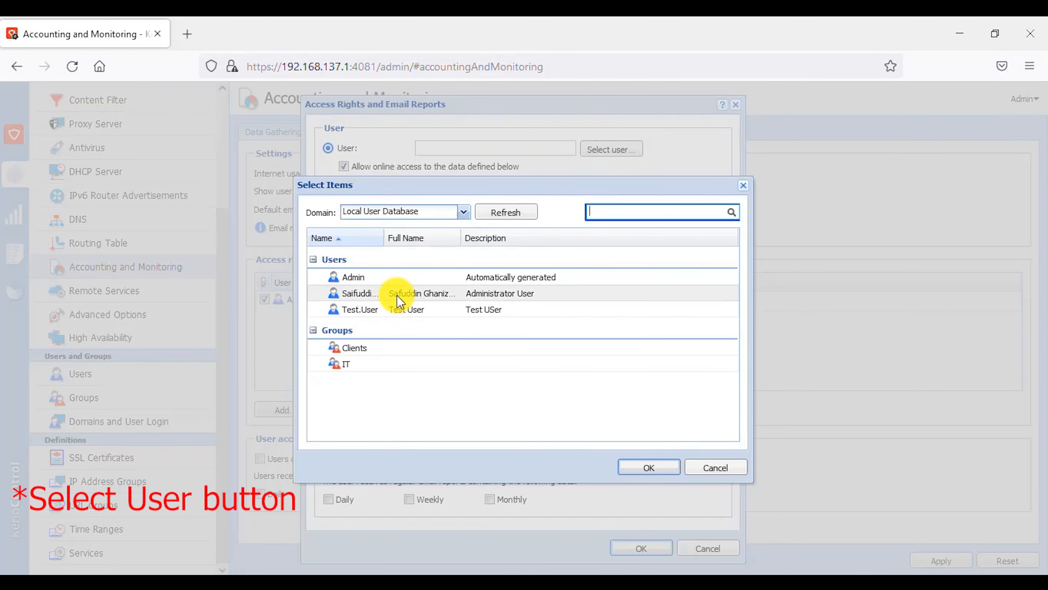
left_click(646, 461)
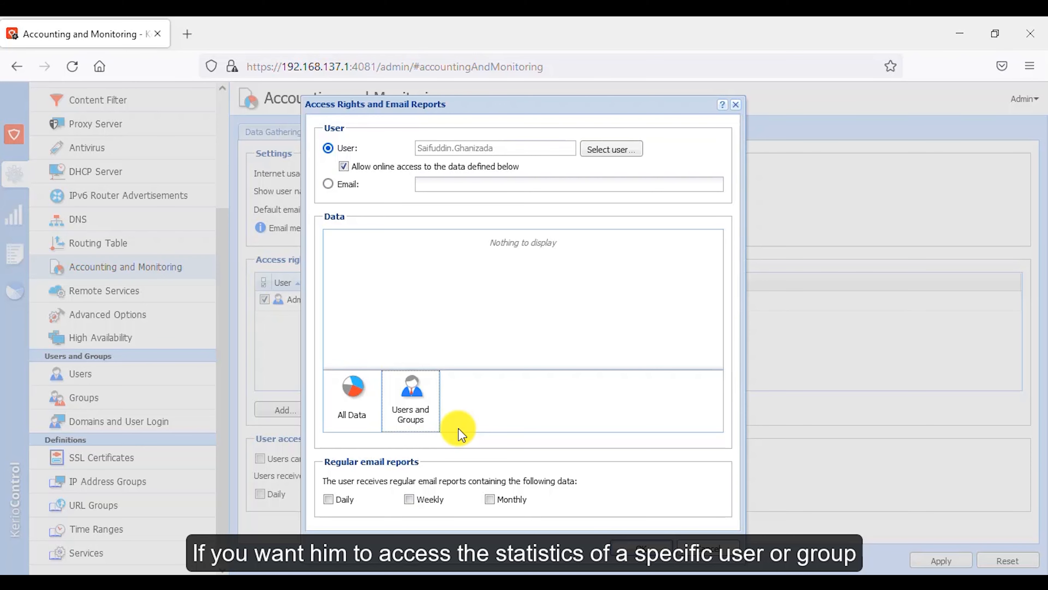
Step: Give that user access to the Clients group statistics with daily email reports, and save the access right
left_click(427, 400)
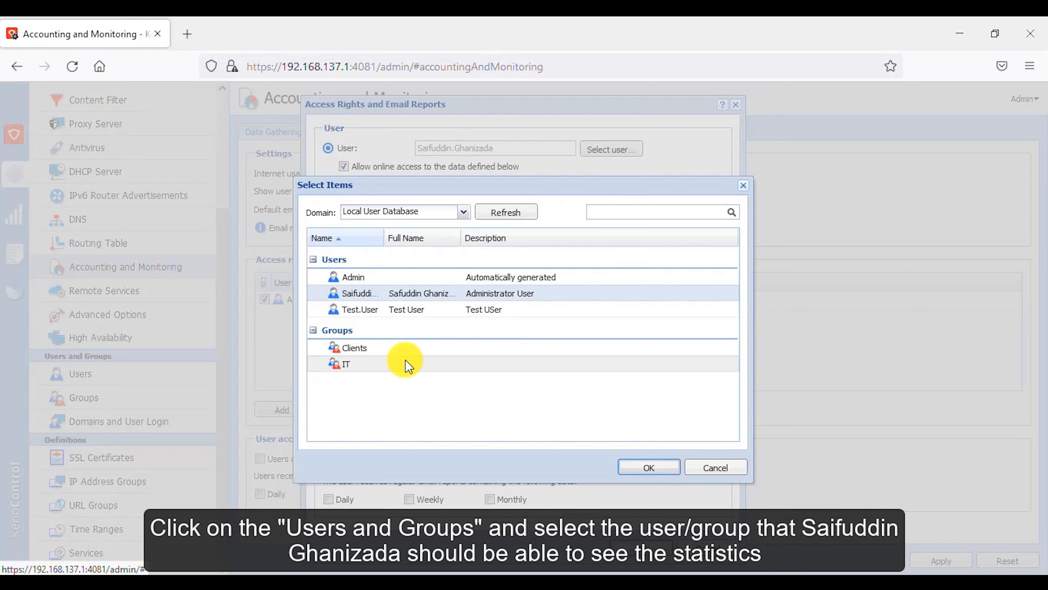
left_click(399, 350)
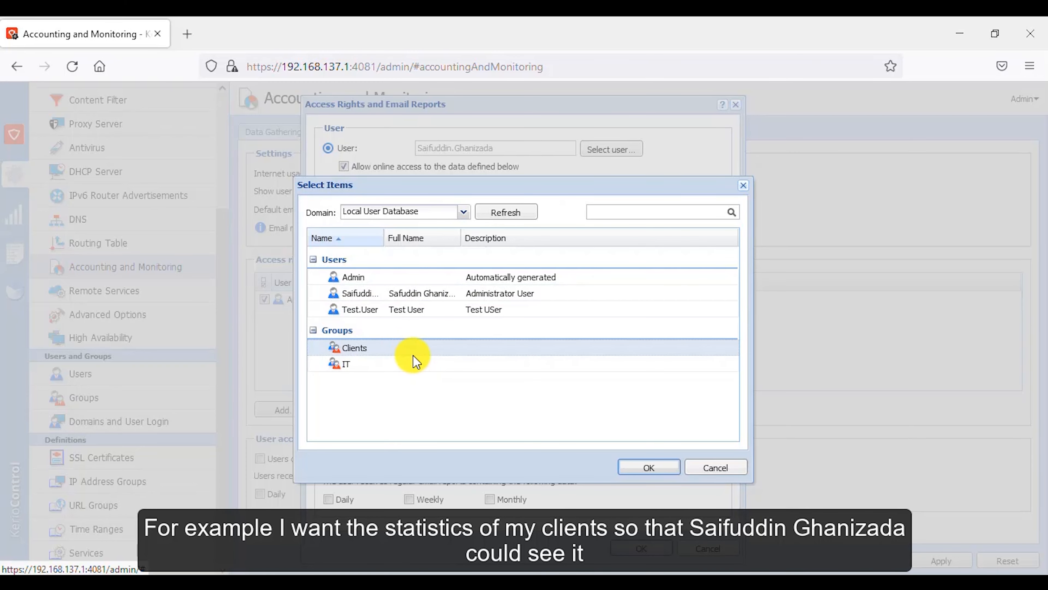
left_click(654, 467)
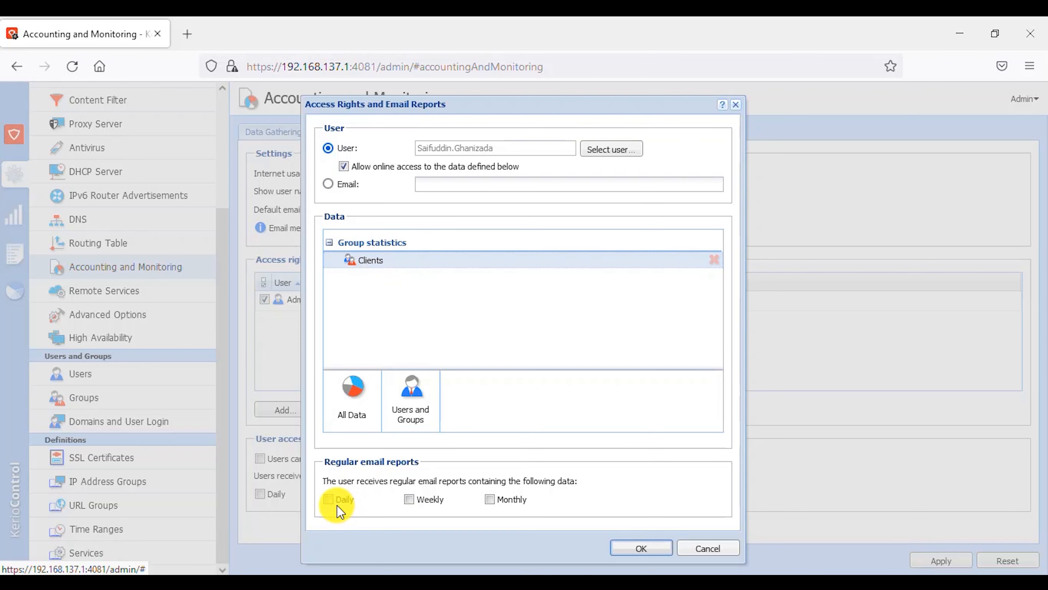
left_click(330, 500)
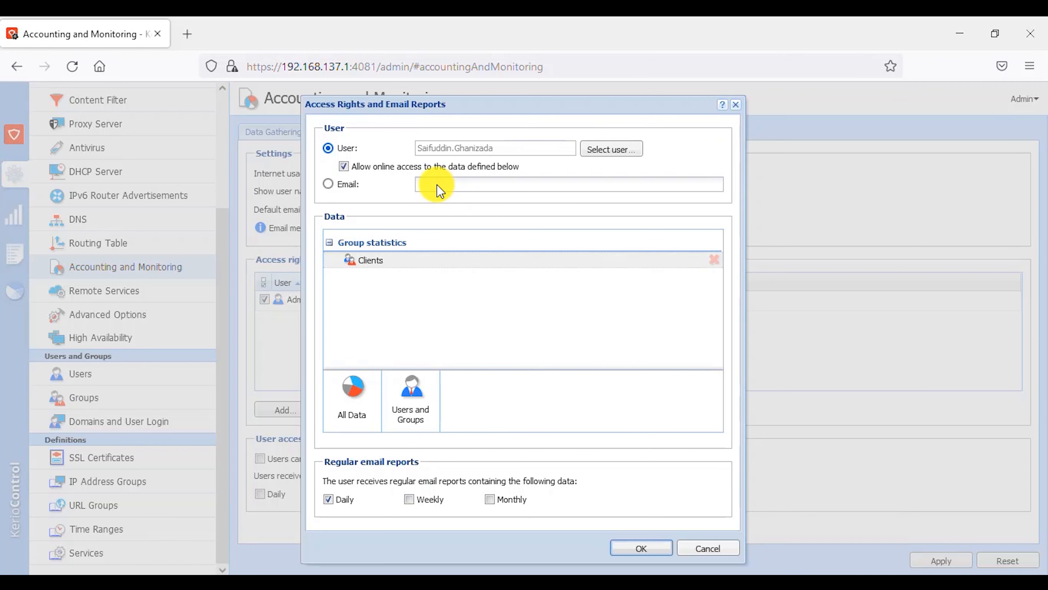
left_click(638, 550)
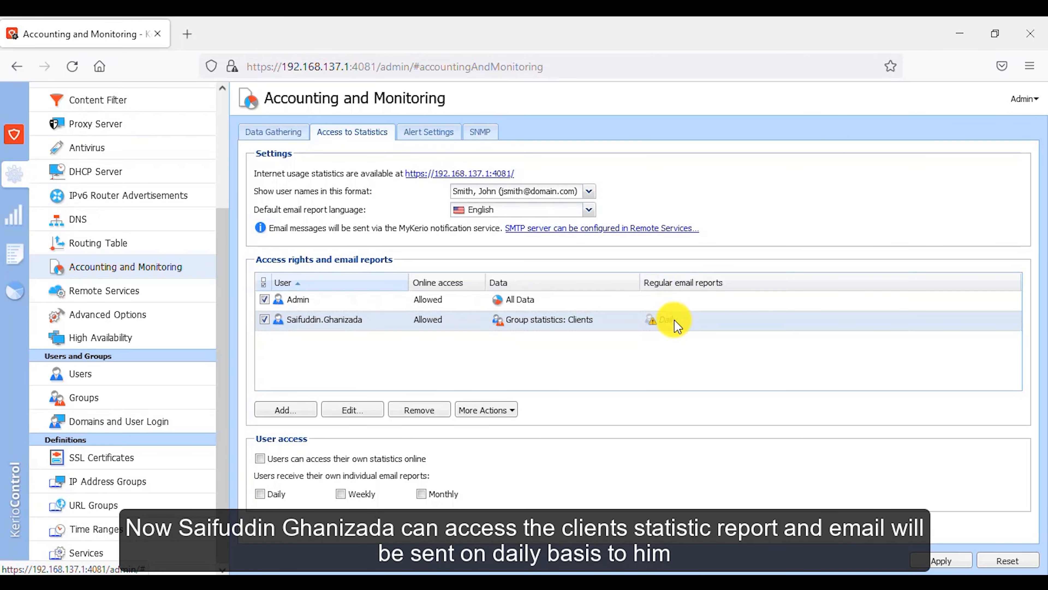
Step: Let users receive their own individual email reports daily, weekly and monthly
mouse_move(668, 323)
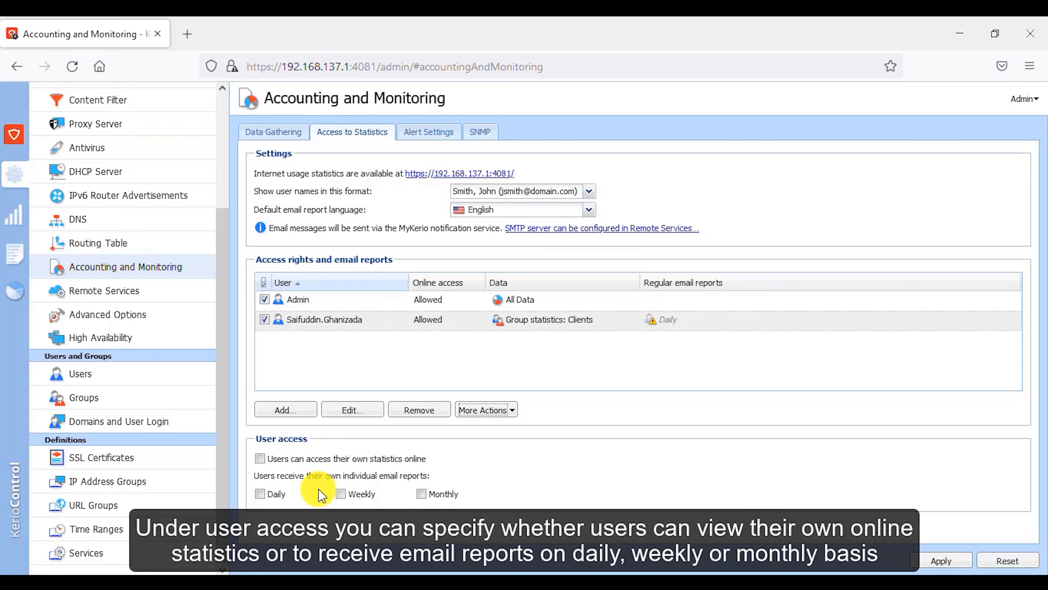
left_click(260, 493)
left_click(341, 494)
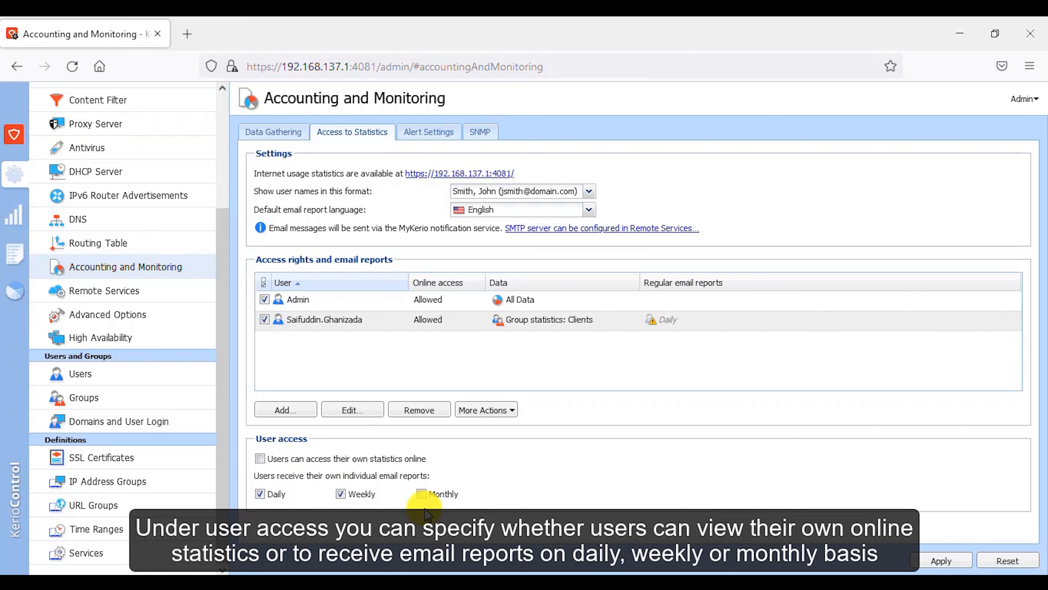
left_click(421, 494)
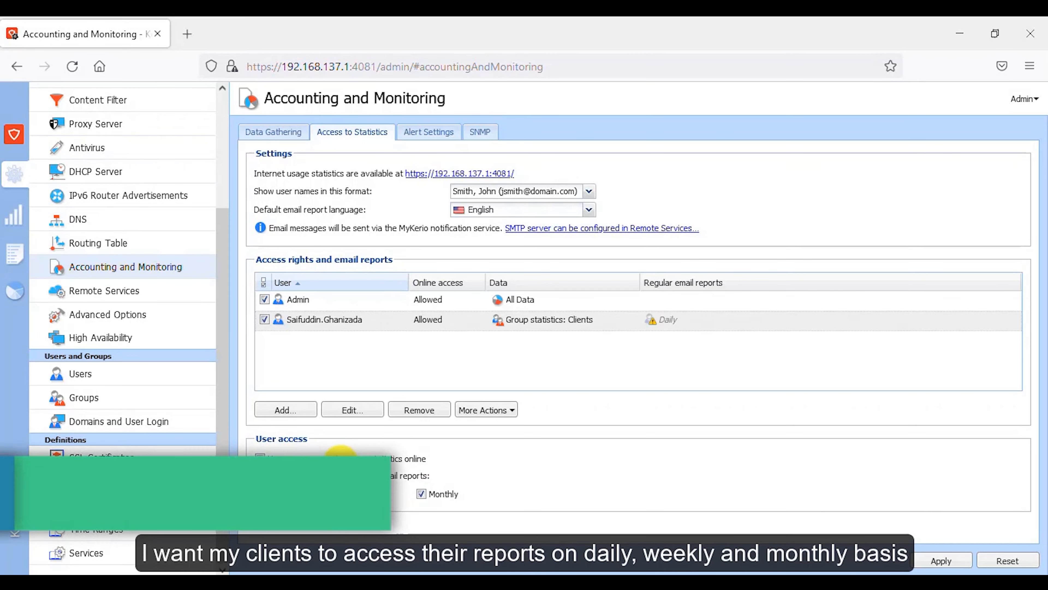